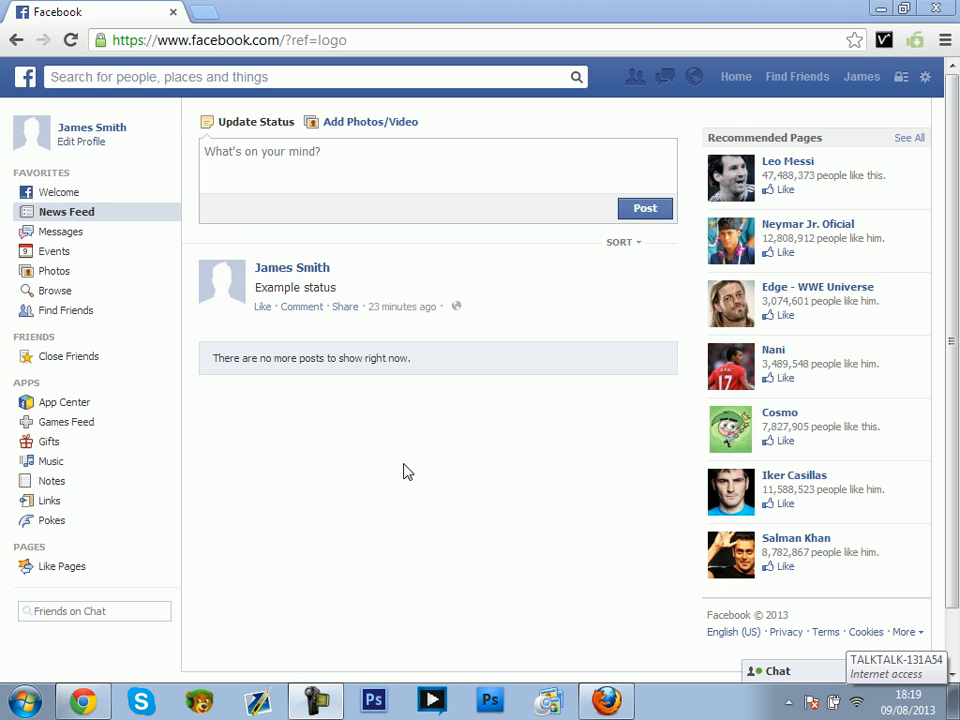
pyautogui.click(288, 268)
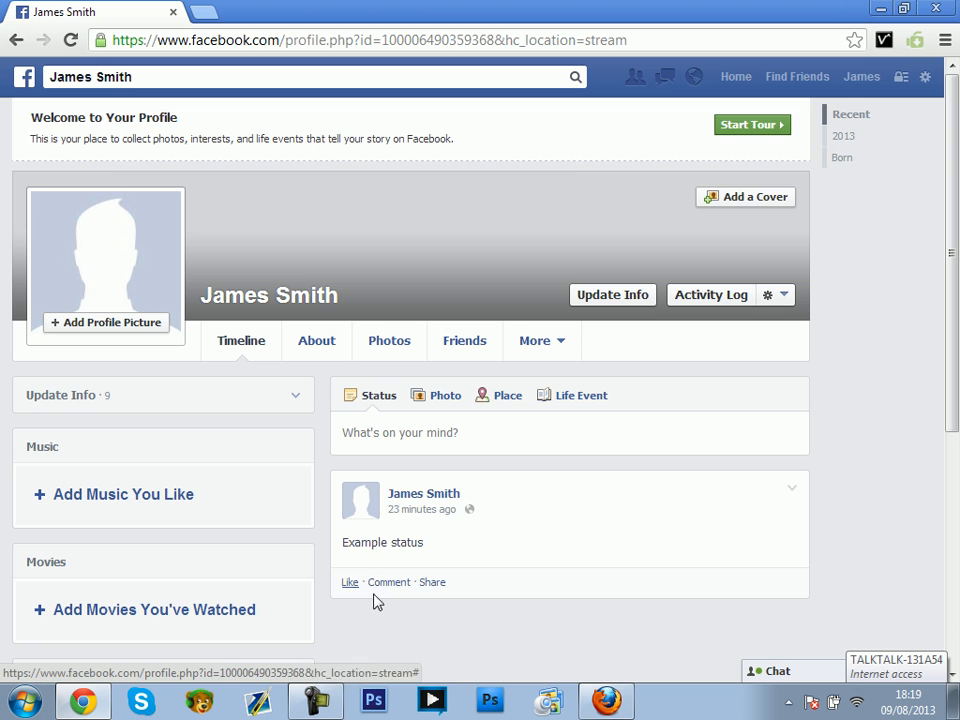
# Like the Example status, comment 'hello' under it, and return to the News Feed
pyautogui.click(352, 583)
pyautogui.click(402, 643)
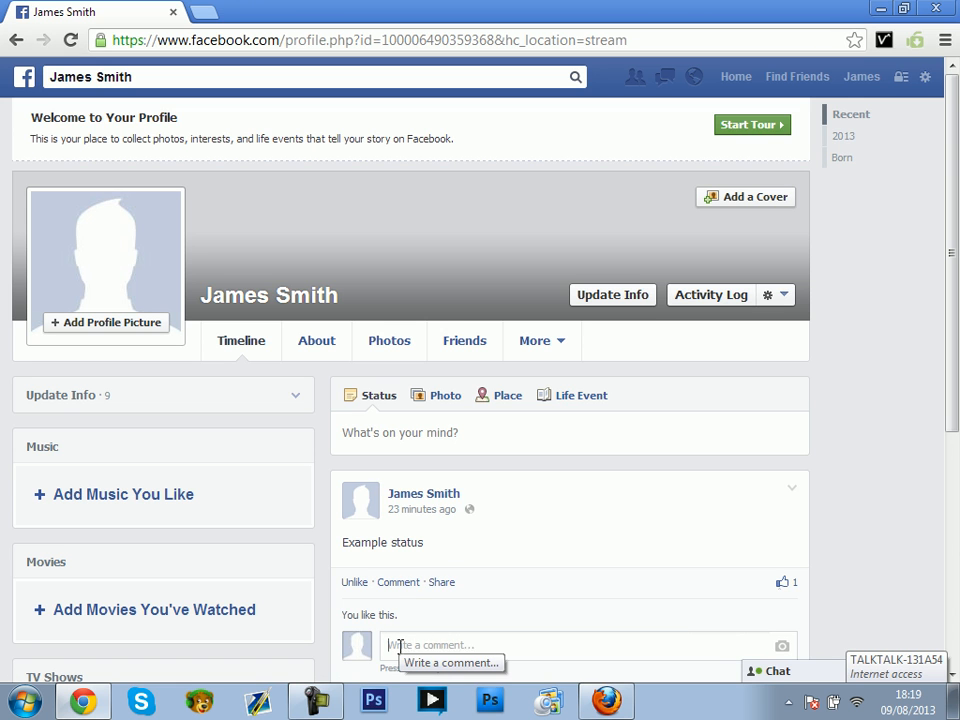
pyautogui.write('hello')
pyautogui.press('Return')
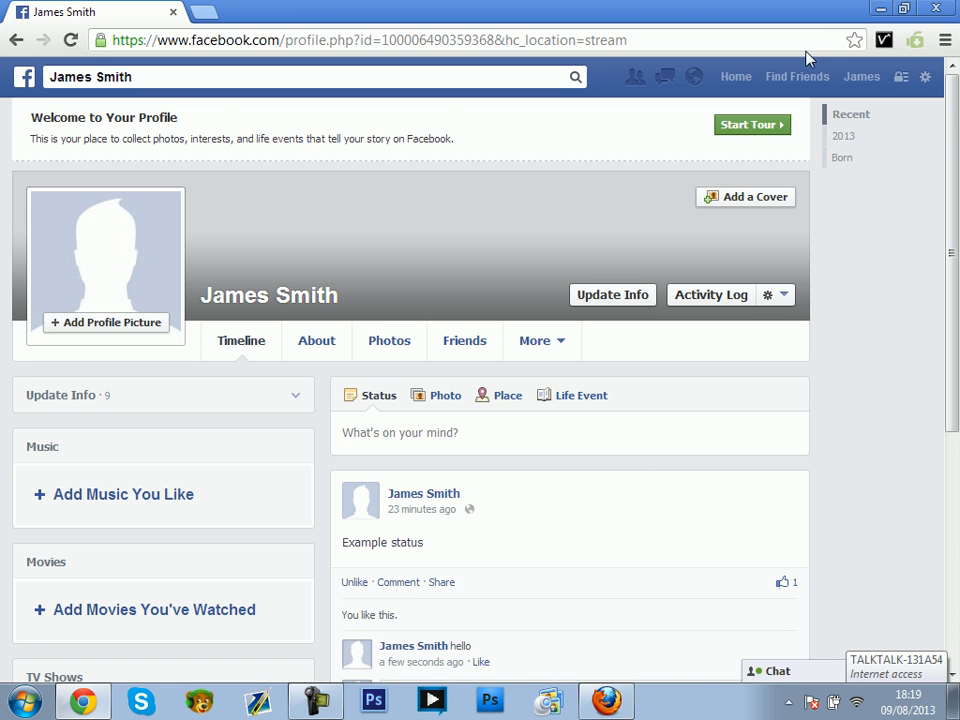
pyautogui.moveTo(951, 380); pyautogui.dragTo(951, 500)
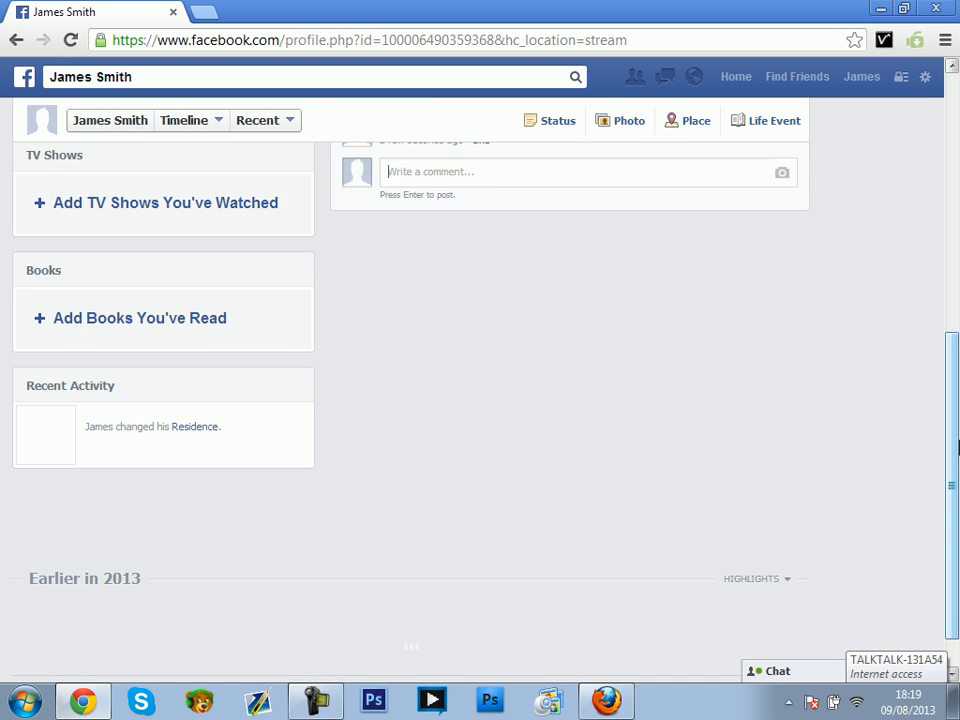
pyautogui.press('F5')
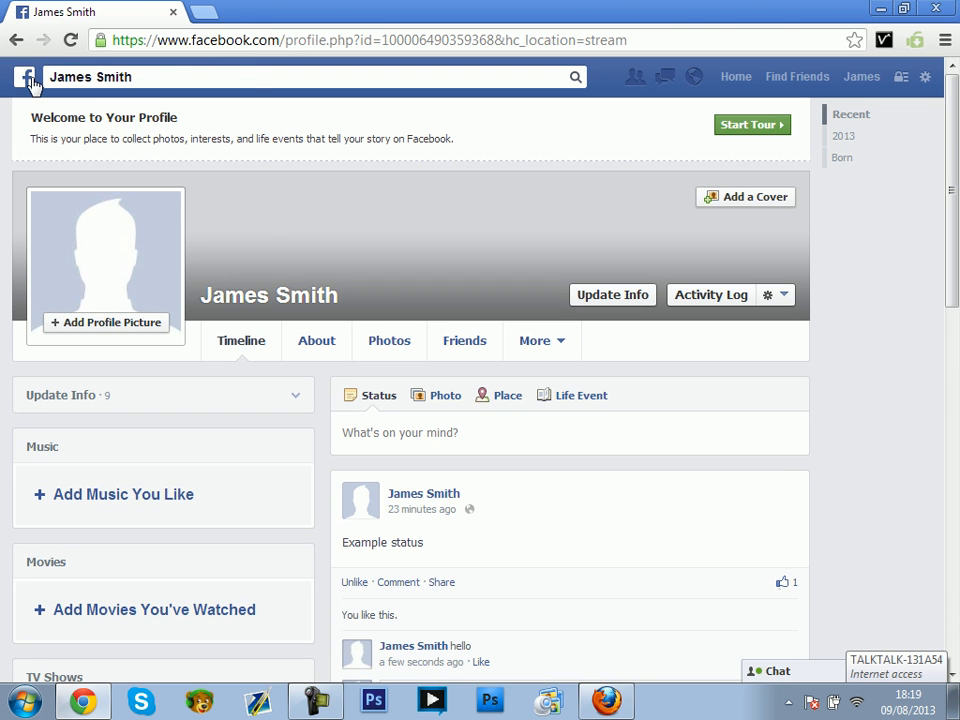
pyautogui.click(24, 76)
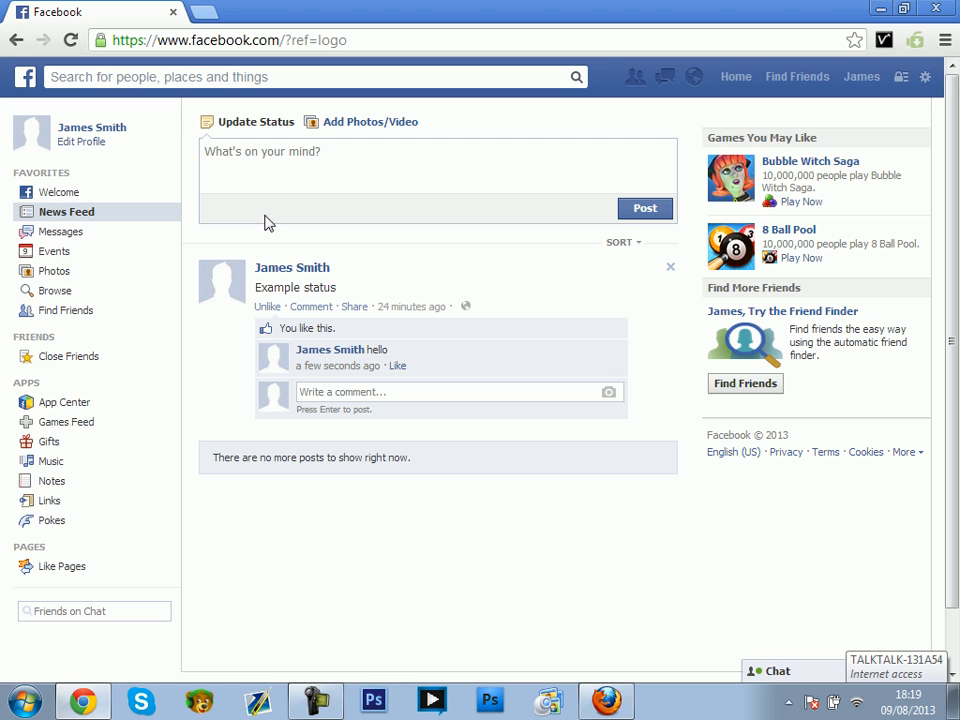
# Bring up the account menu from the gear icon on the top bar
pyautogui.click(393, 392)
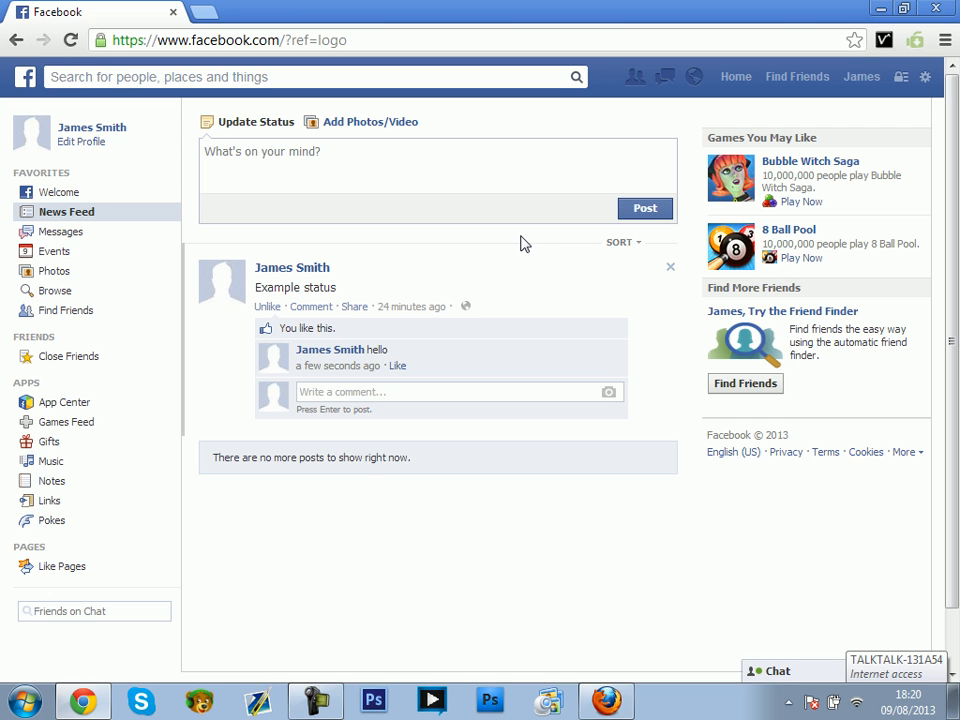
pyautogui.click(925, 77)
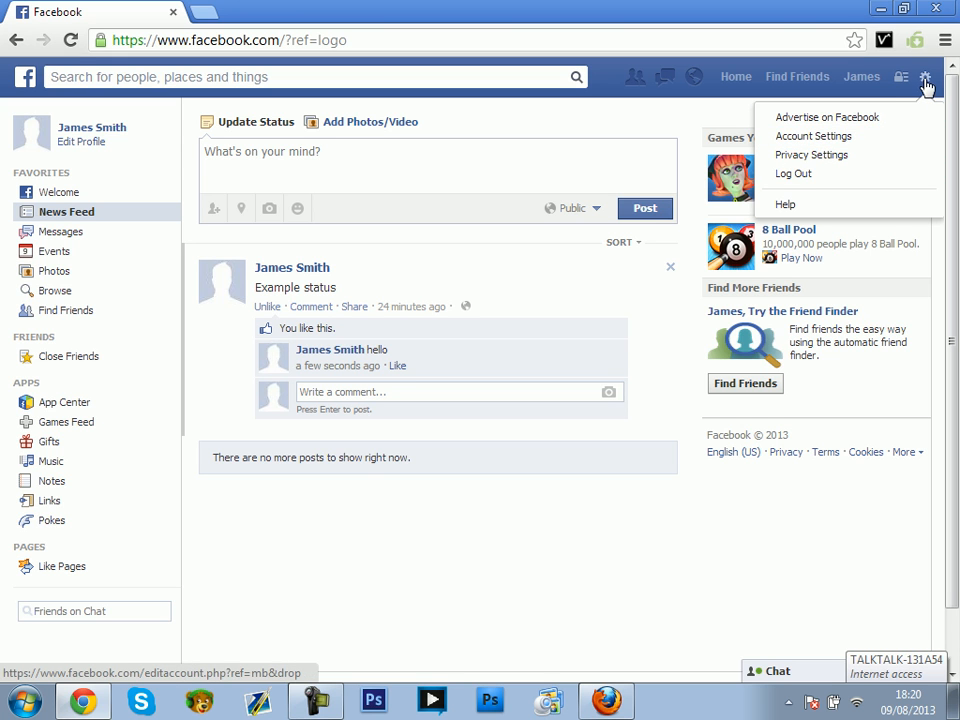
# View Security Settings' Active Sessions (current Chrome on Windows 7 only), then return to the News Feed
pyautogui.click(847, 137)
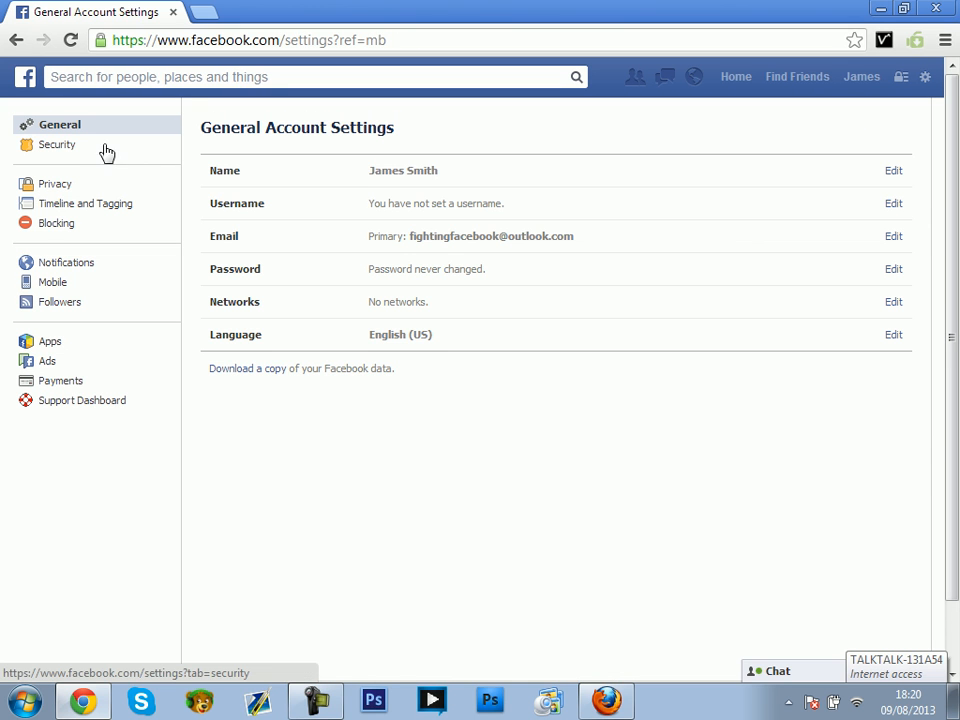
pyautogui.click(57, 144)
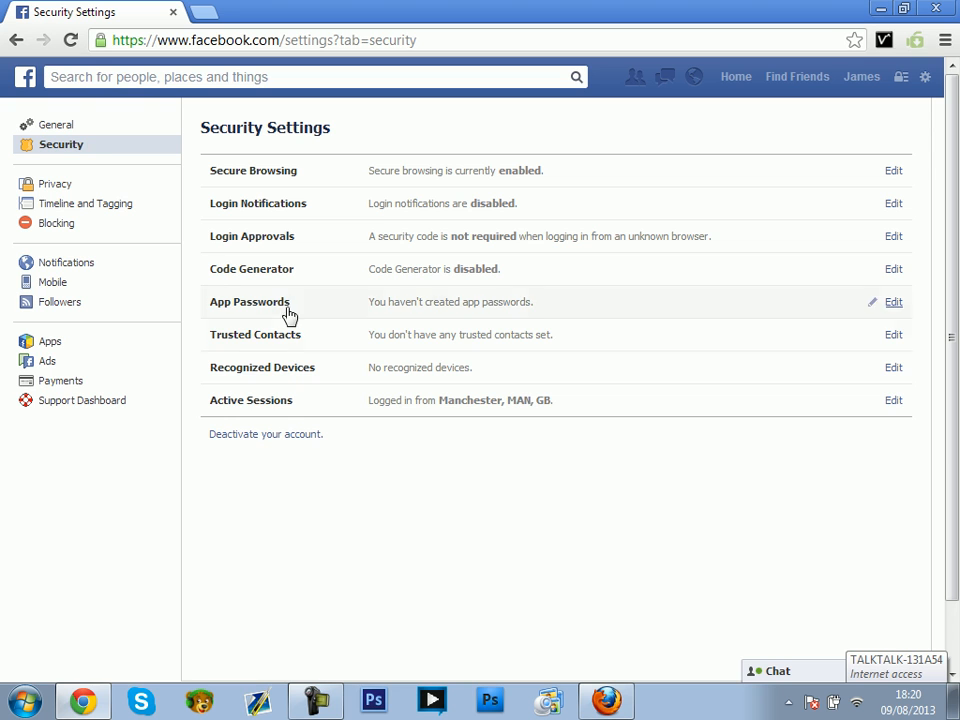
pyautogui.click(435, 404)
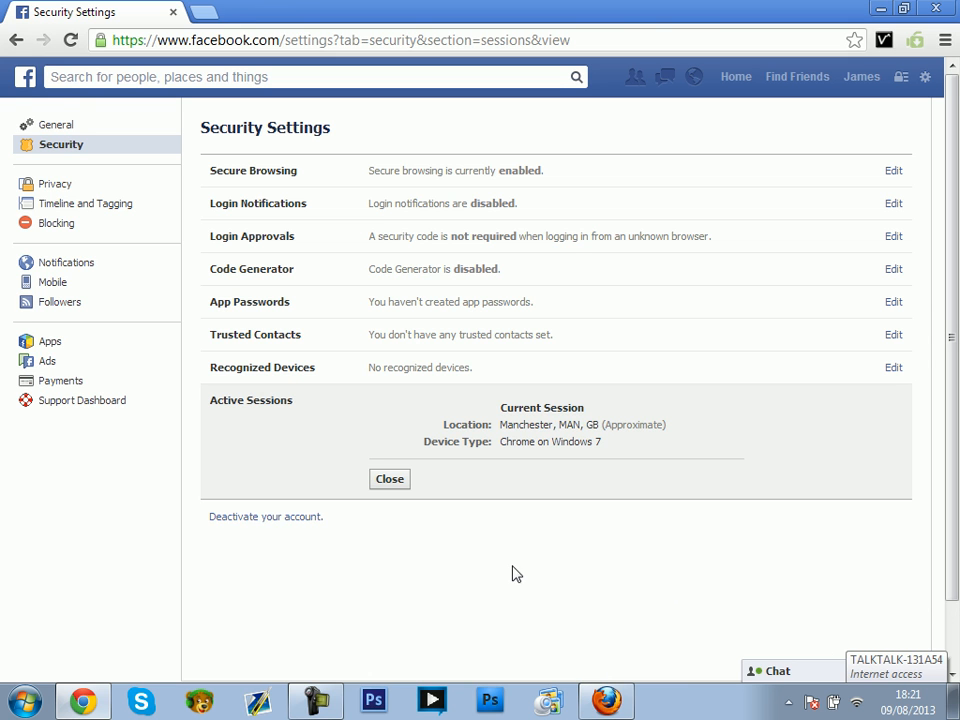
pyautogui.click(26, 77)
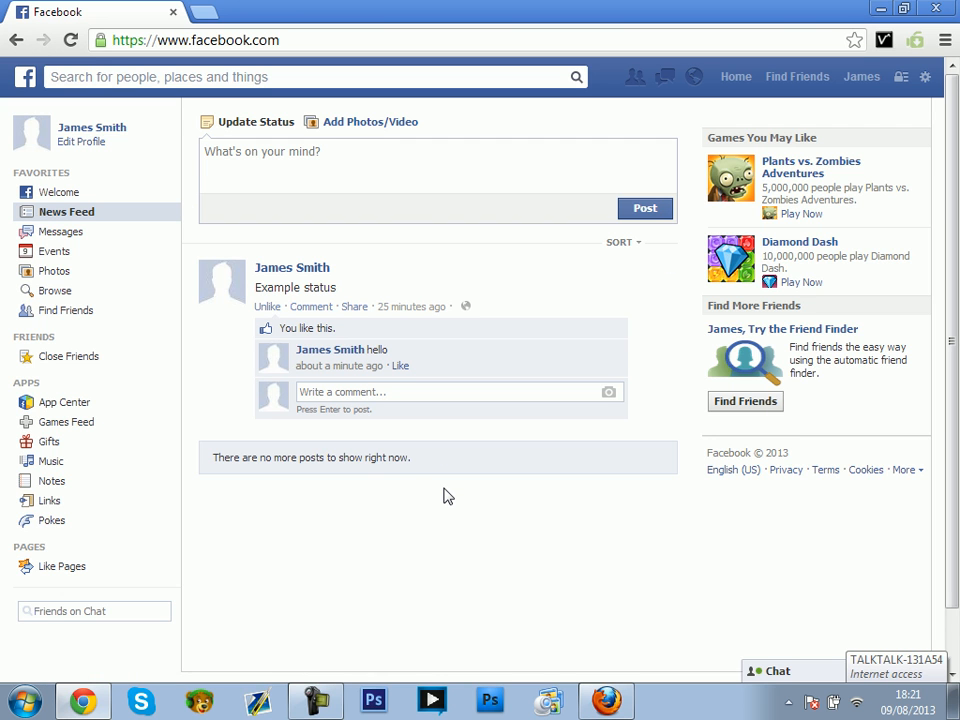
# Dismiss the account menu and bring the Firefox window forward from the taskbar
pyautogui.click(925, 77)
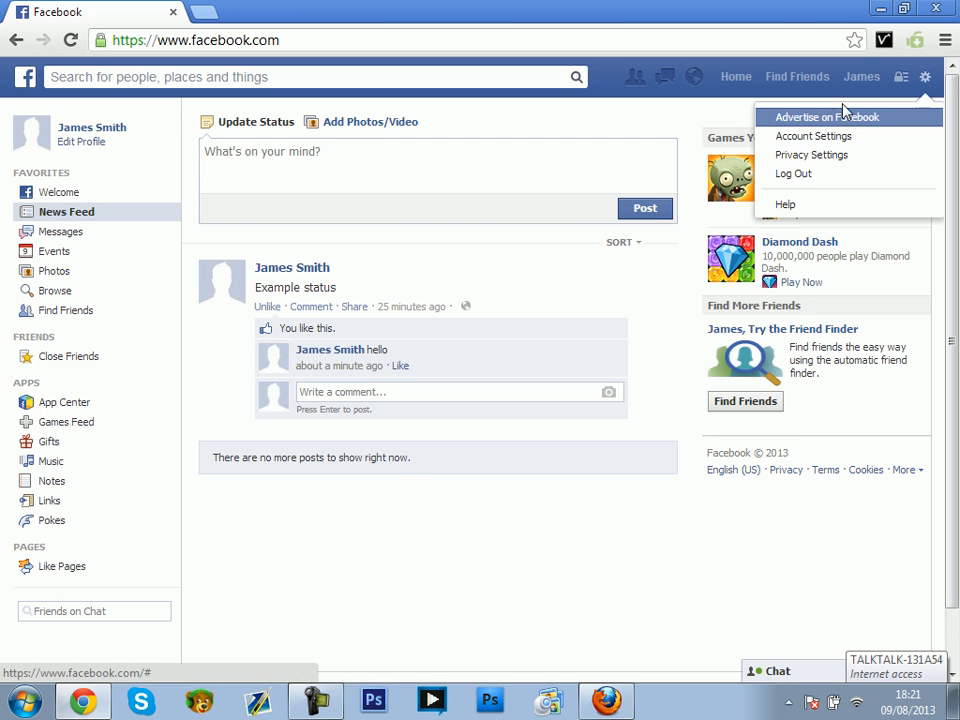
pyautogui.click(445, 542)
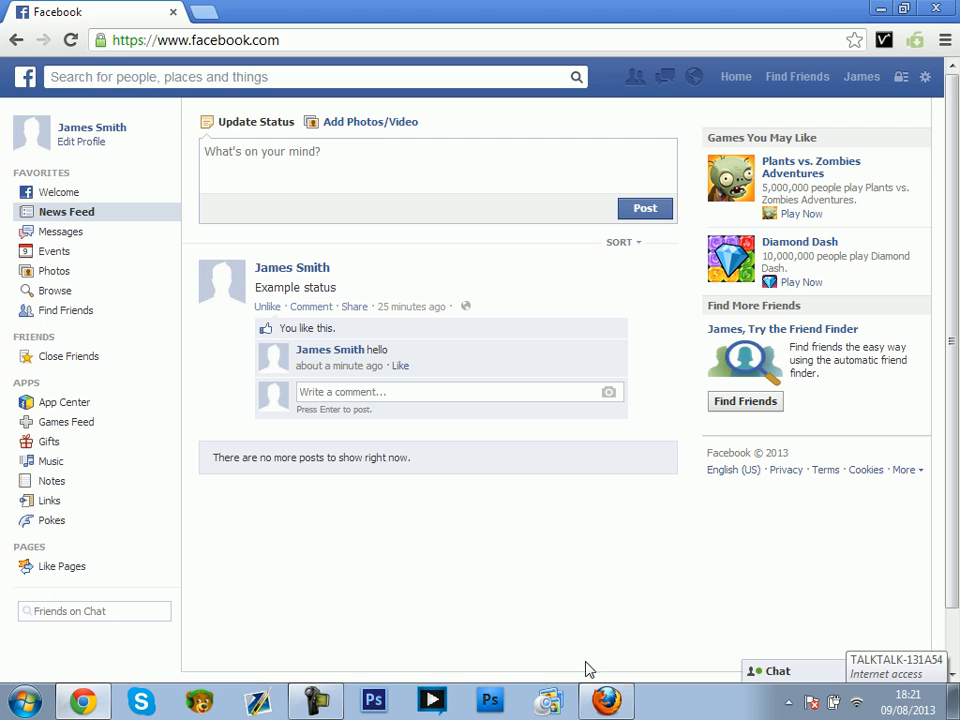
pyautogui.moveTo(605, 700)
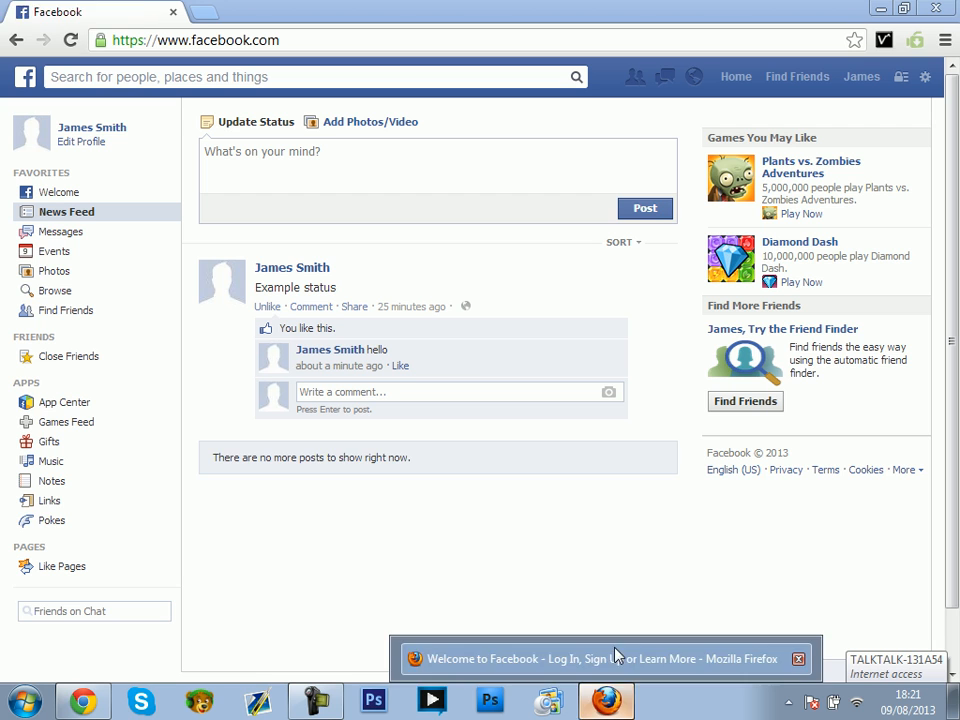
pyautogui.click(460, 485)
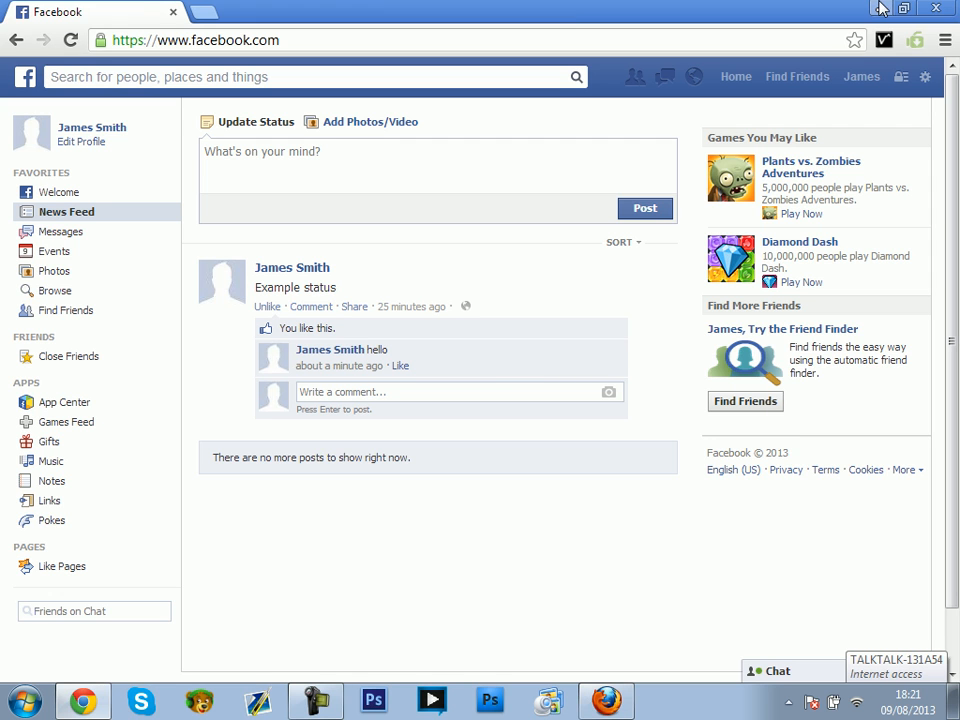
pyautogui.moveTo(479, 5)
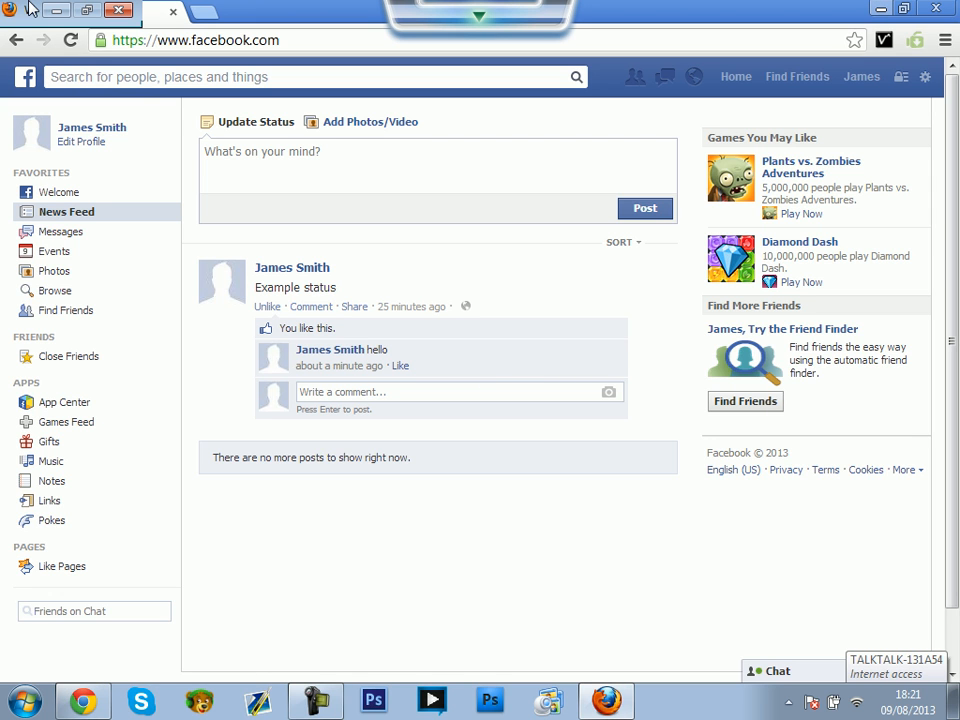
# Resize and reposition the small Firefox window showing Facebook's login page
pyautogui.moveTo(30, 8); pyautogui.dragTo(250, 130)
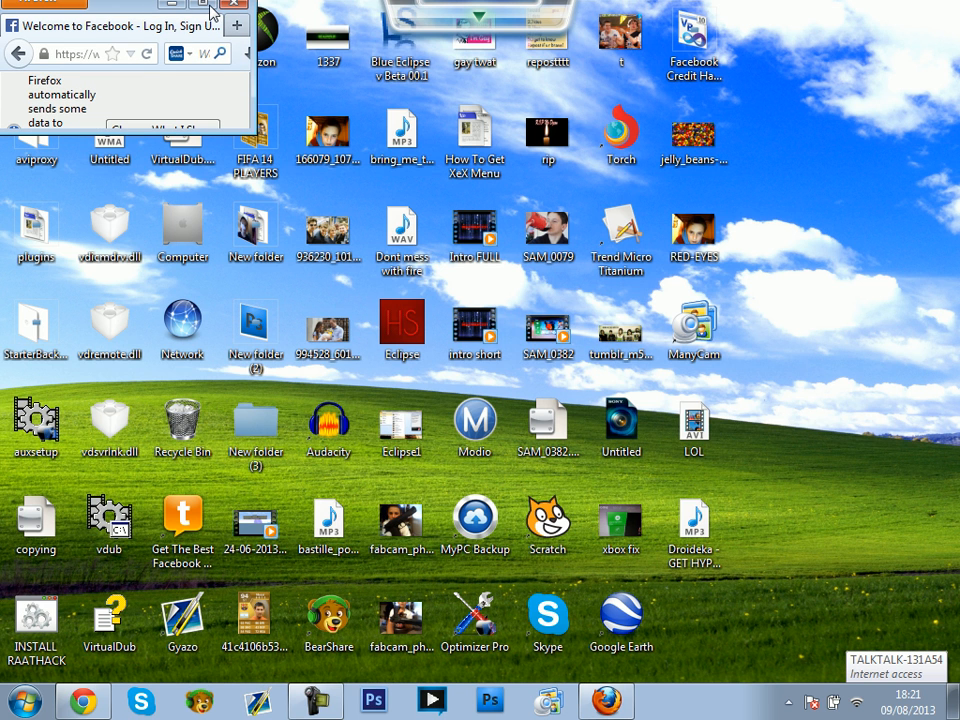
pyautogui.moveTo(210, 4)
pyautogui.mouseDown()
pyautogui.moveTo(208, 18)
pyautogui.moveTo(208, 5)
pyautogui.mouseUp()
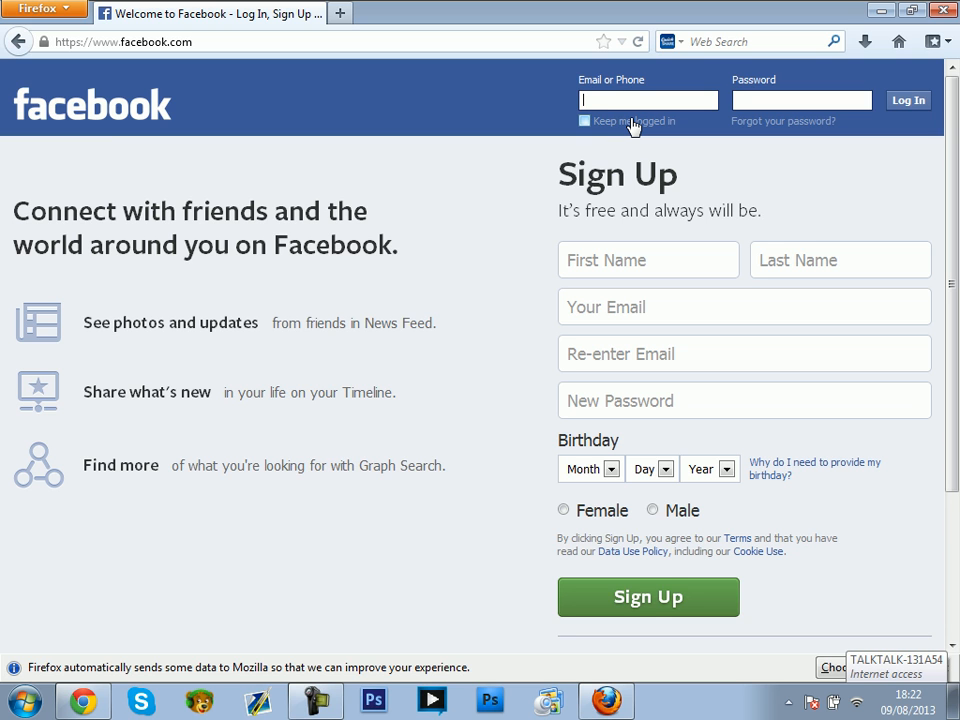
pyautogui.write('fighting')
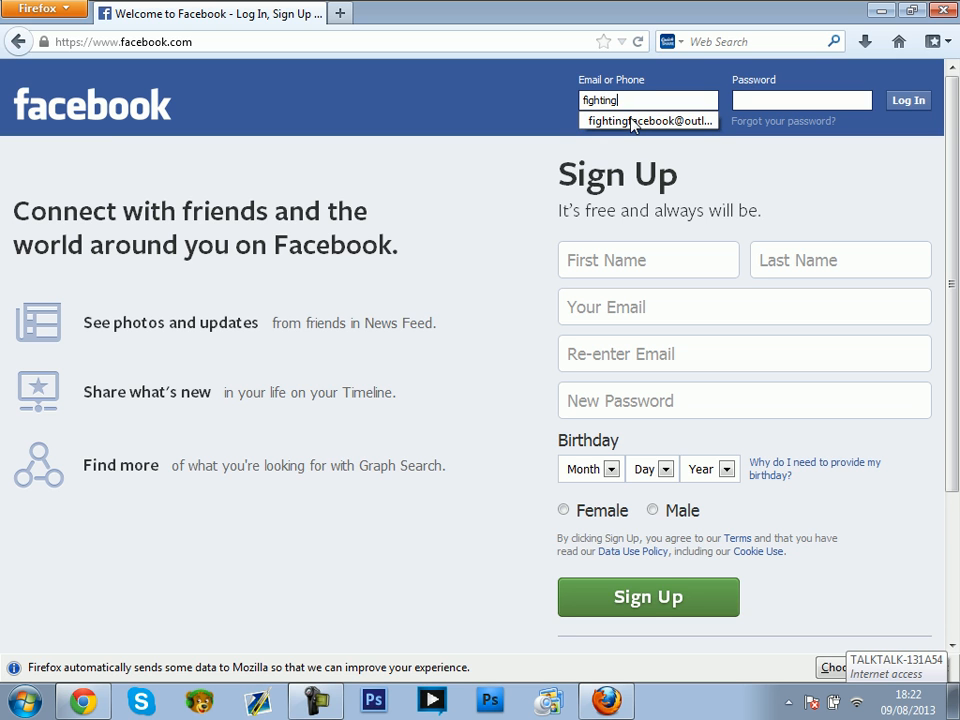
# Log into Facebook in Firefox with the account email and password, dismissing the save-password prompt
pyautogui.click(640, 118)
pyautogui.click(820, 100)
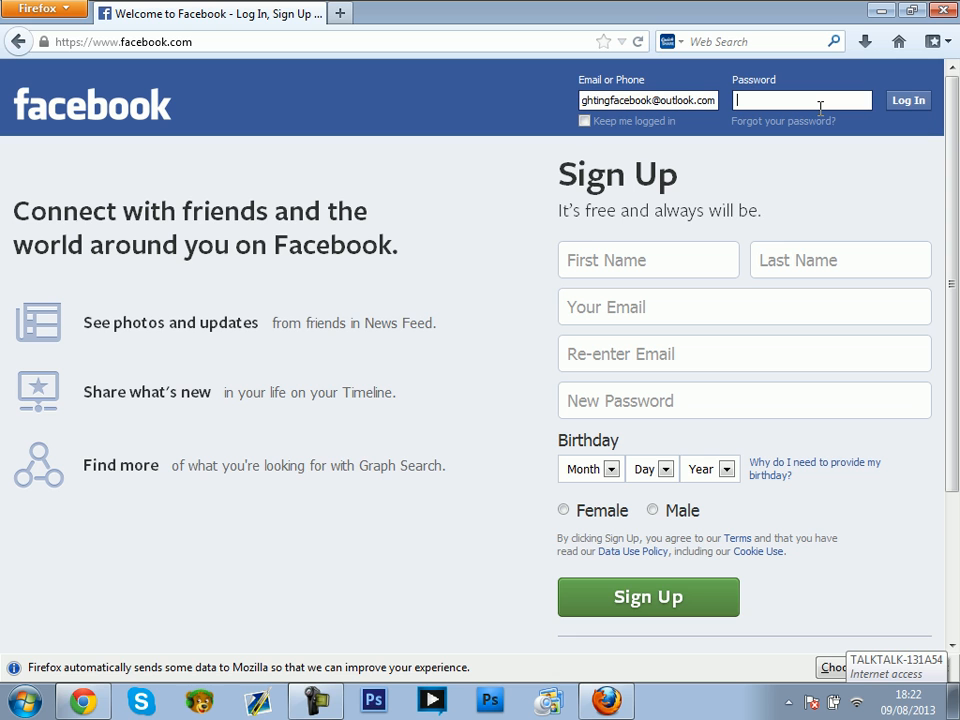
pyautogui.write('***********')
pyautogui.write('*****')
pyautogui.click(908, 100)
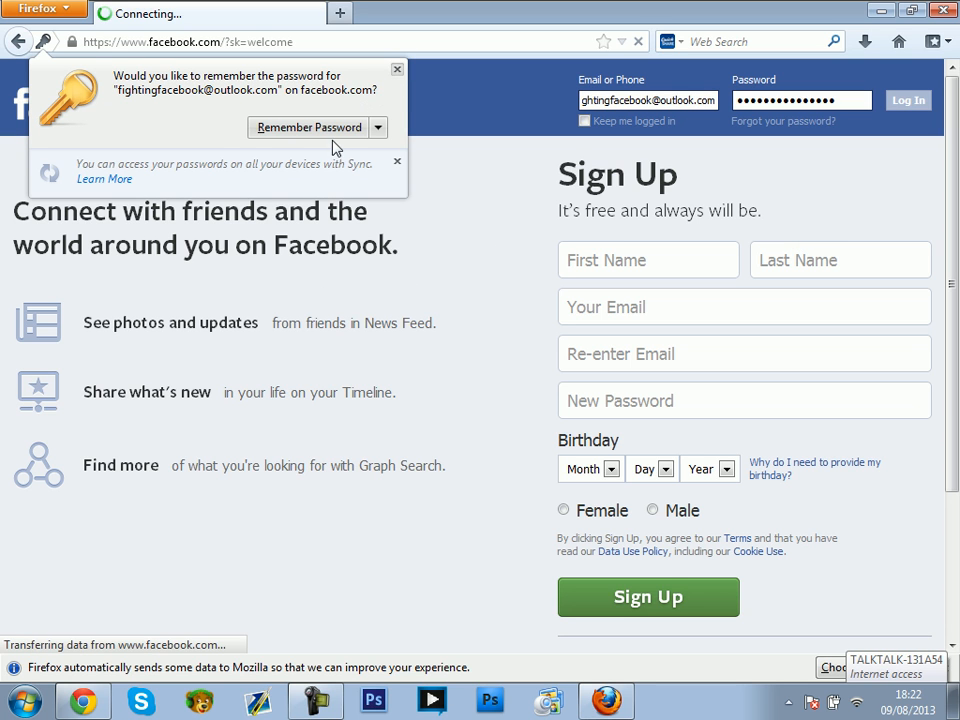
pyautogui.click(397, 72)
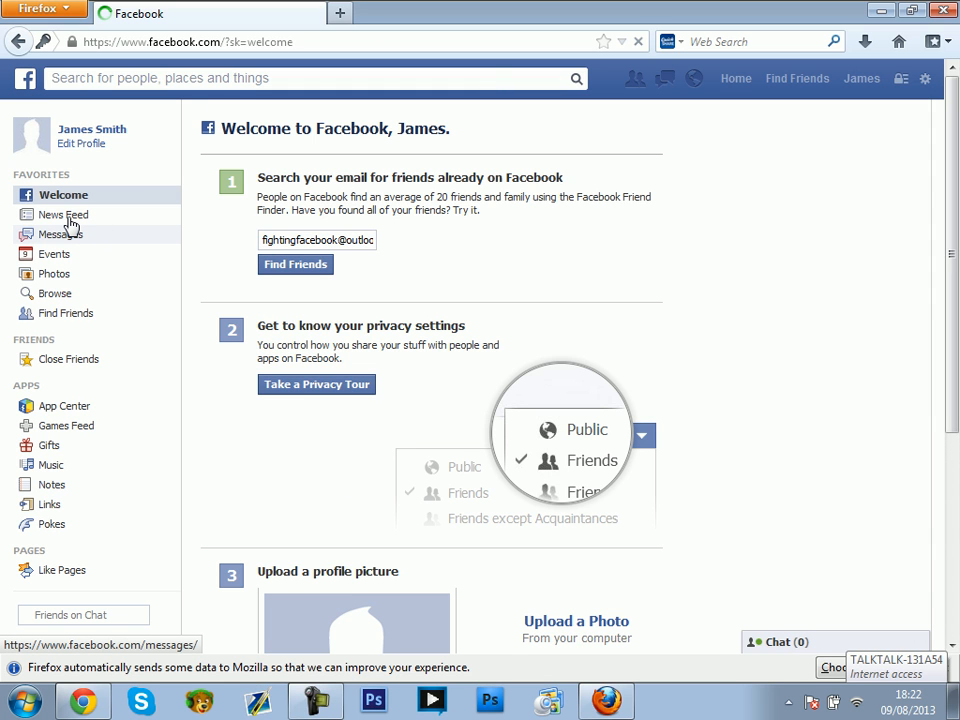
# Post a status update from the Firefox session reading 'this is the hacker'
pyautogui.click(63, 215)
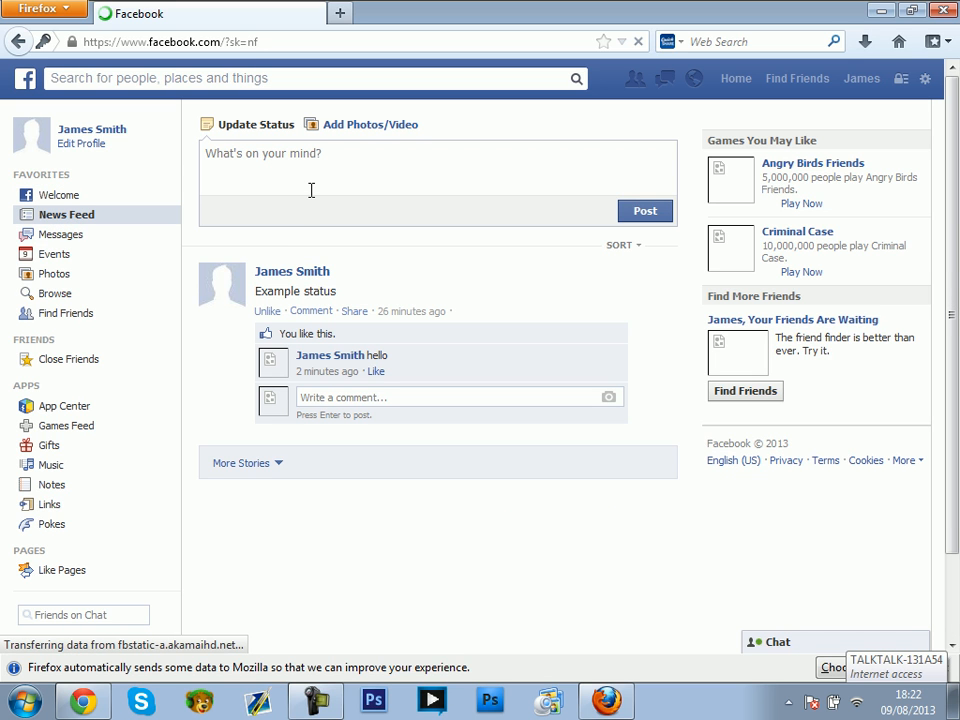
pyautogui.click(311, 190)
pyautogui.write('is the')
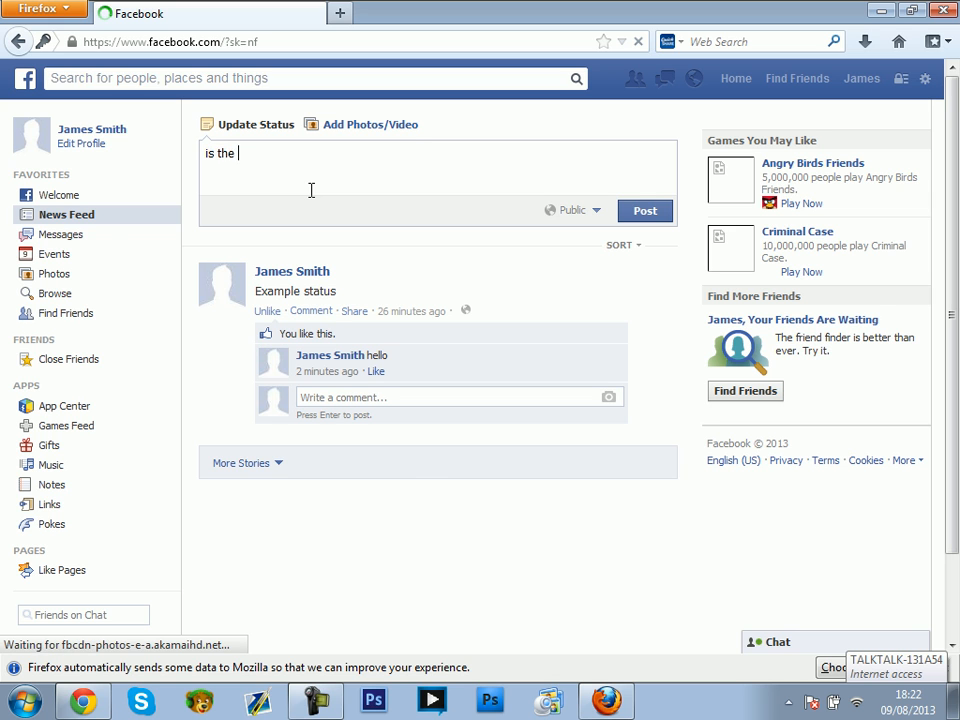
pyautogui.press('BackSpace')
pyautogui.press('BackSpace')
pyautogui.press('BackSpace')
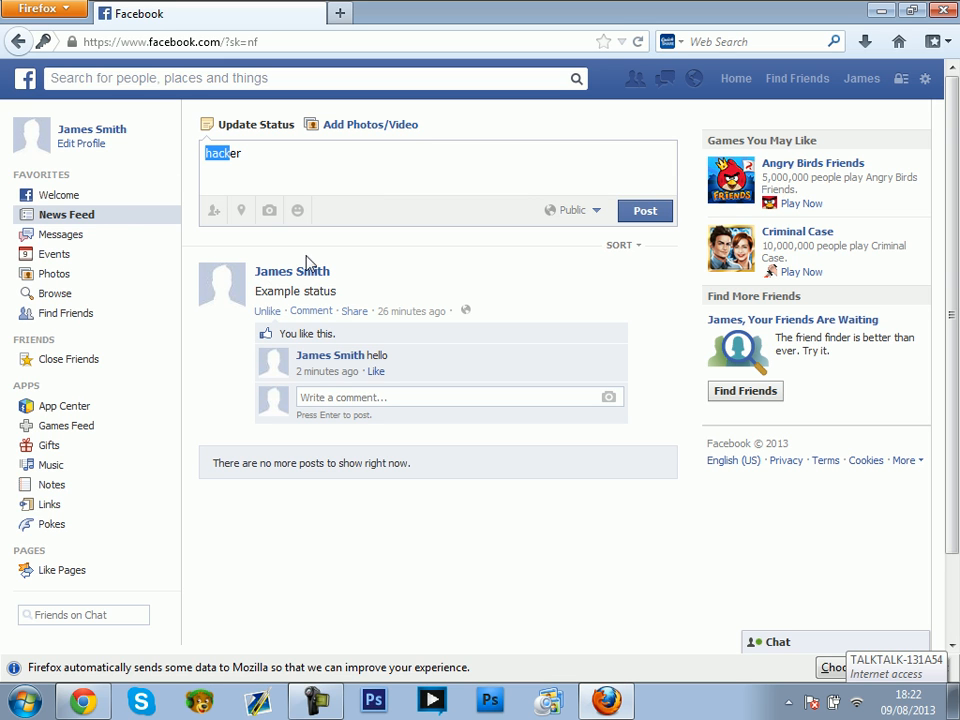
pyautogui.write('this is the')
pyautogui.click(660, 211)
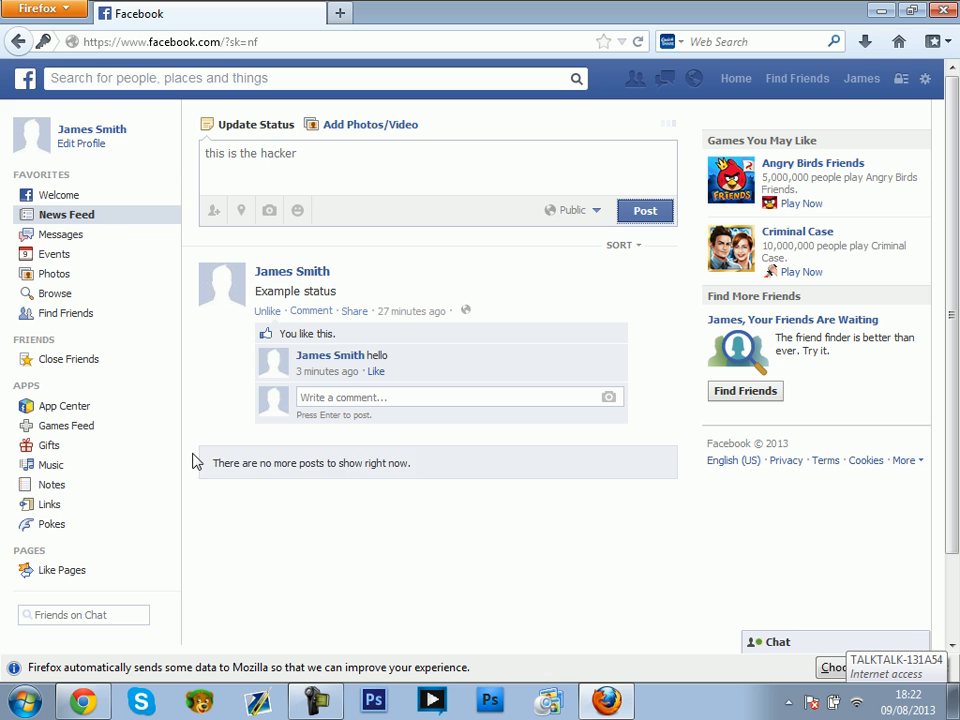
# Back in Chrome, reach Security Settings and expand Active Sessions showing the Firefox on Windows 7 login
pyautogui.click(84, 701)
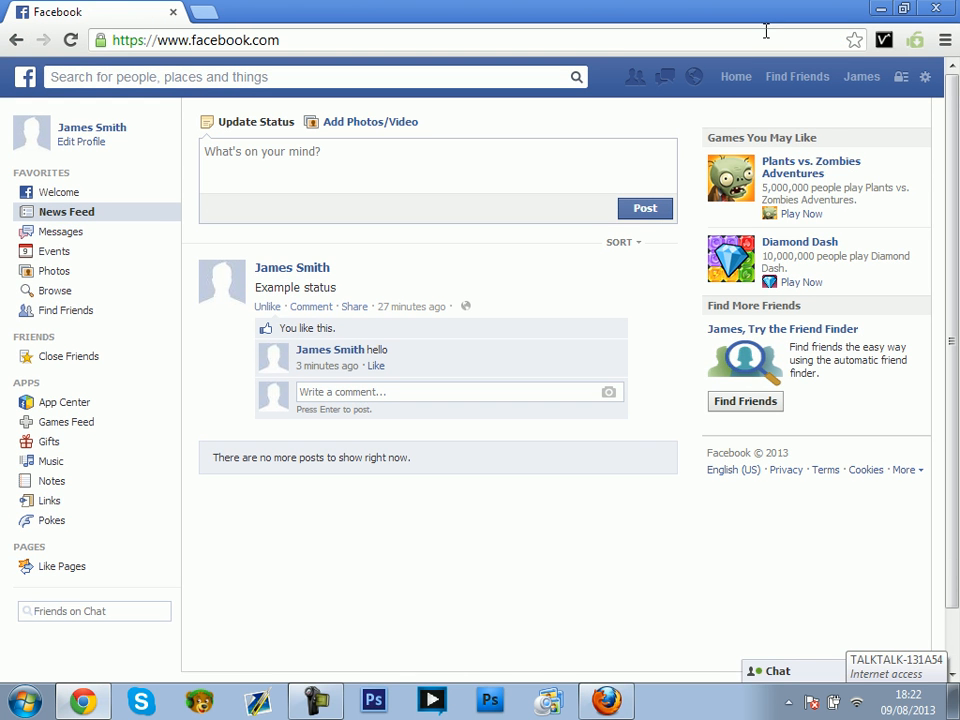
pyautogui.click(92, 127)
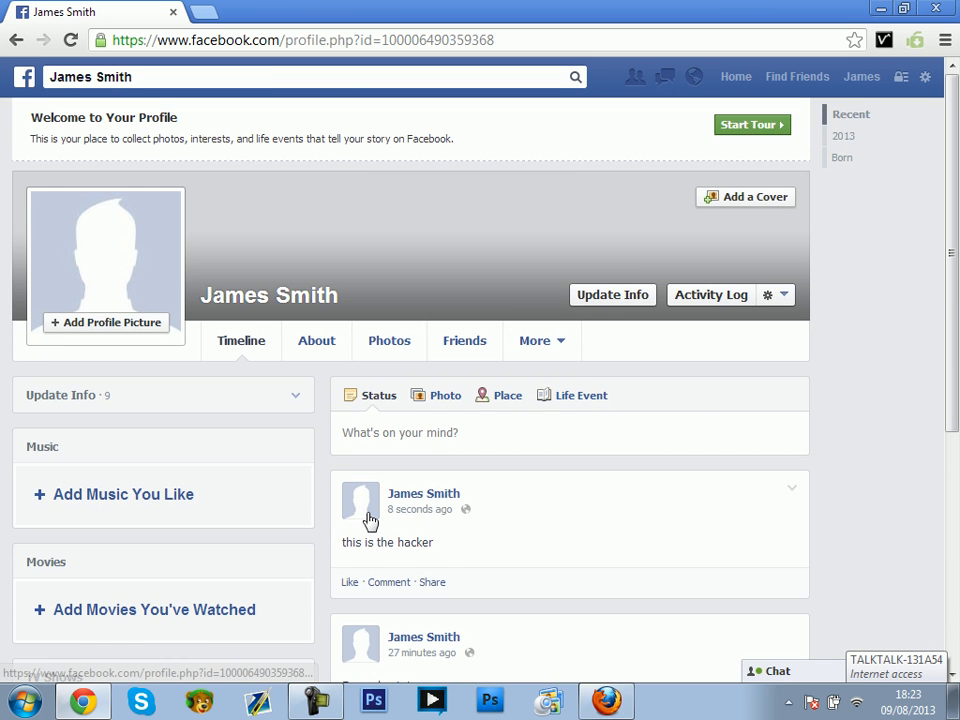
pyautogui.click(925, 78)
pyautogui.click(855, 137)
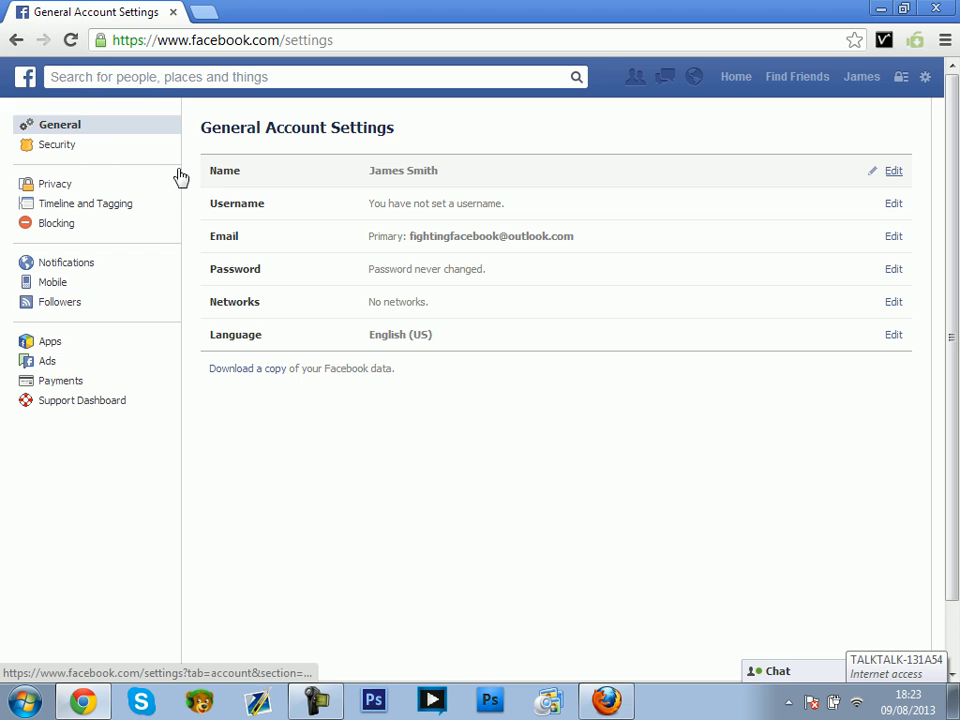
pyautogui.click(57, 144)
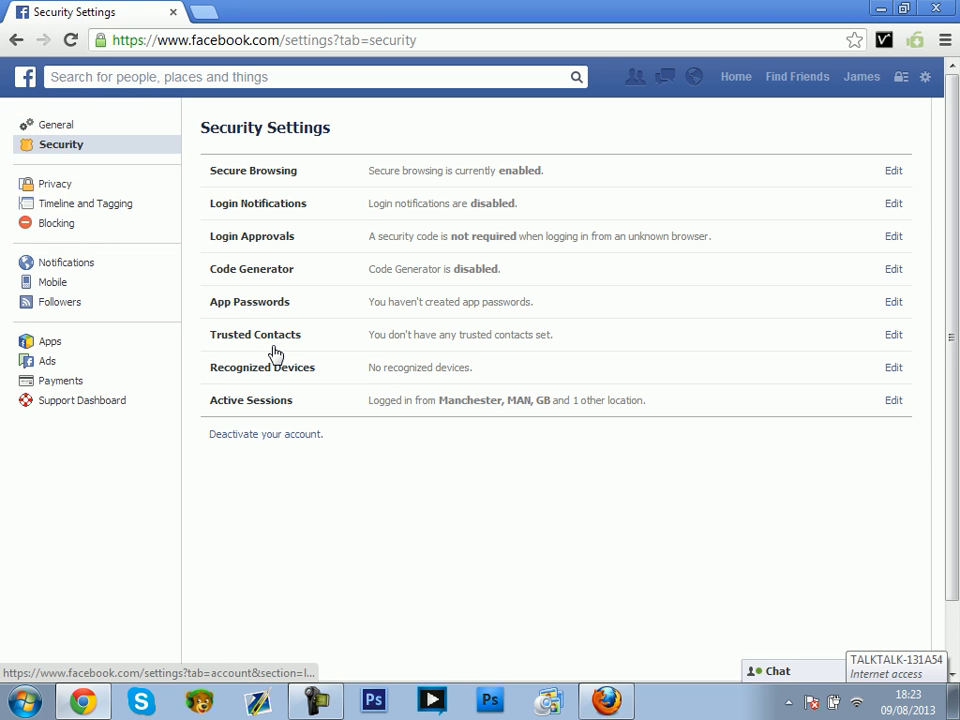
pyautogui.moveTo(555, 400)
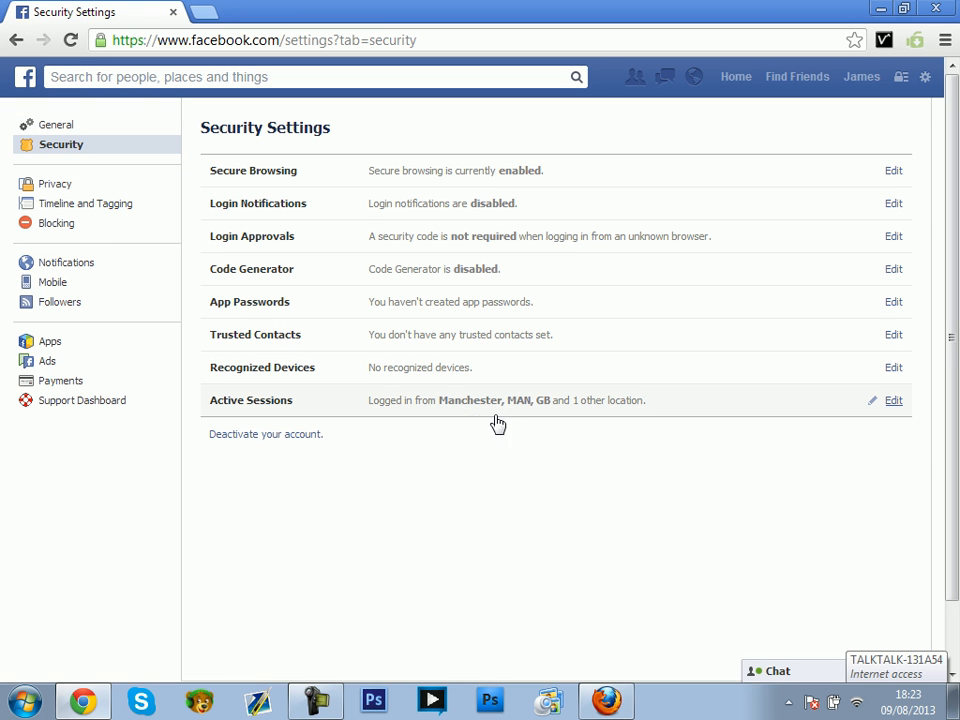
pyautogui.click(590, 404)
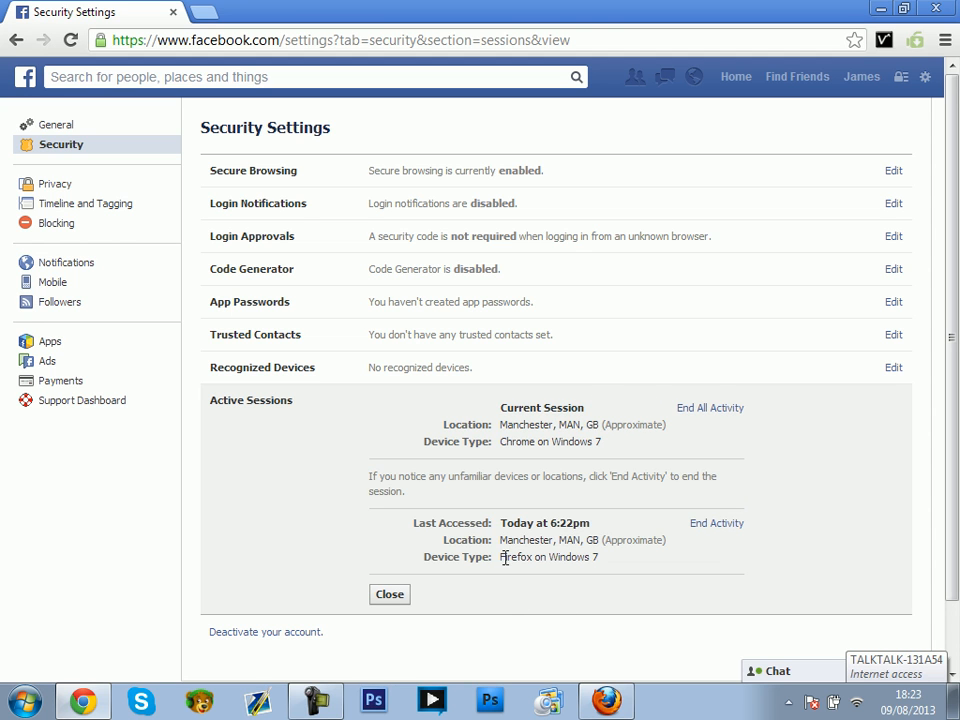
# Highlight the Firefox on Windows 7 device type in the sessions list to point it out
pyautogui.moveTo(500, 558); pyautogui.dragTo(527, 558)
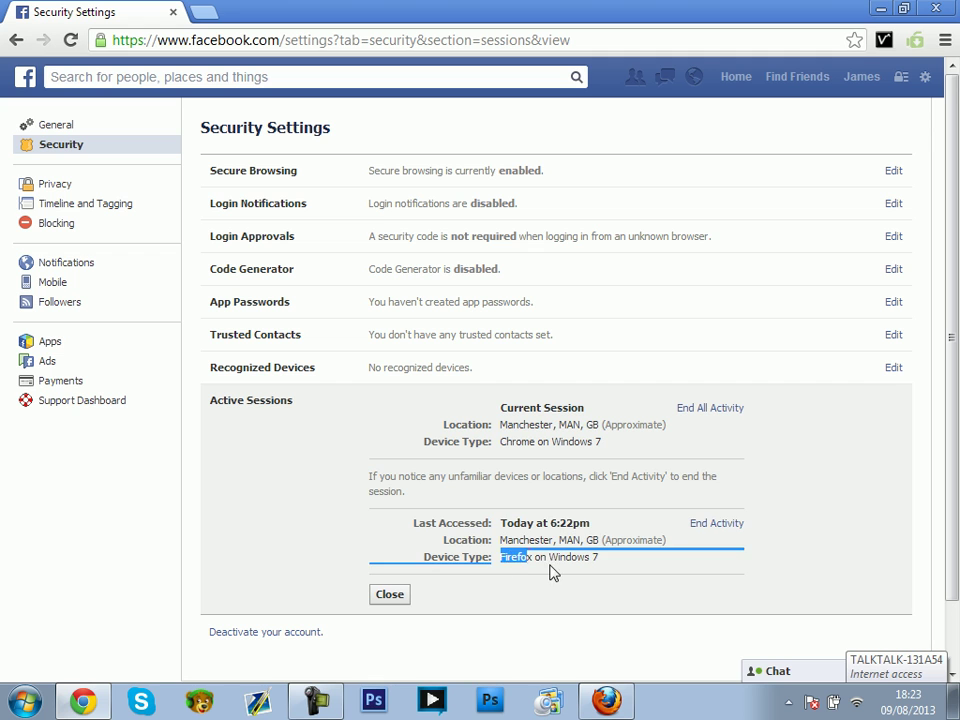
pyautogui.click(554, 572)
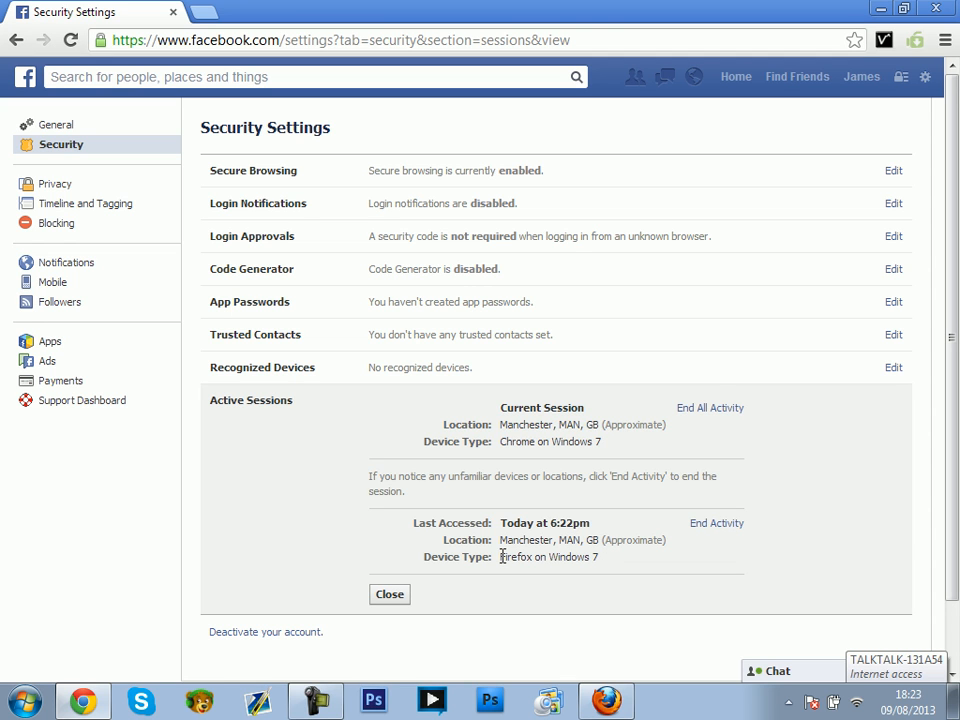
pyautogui.moveTo(500, 558); pyautogui.dragTo(625, 565)
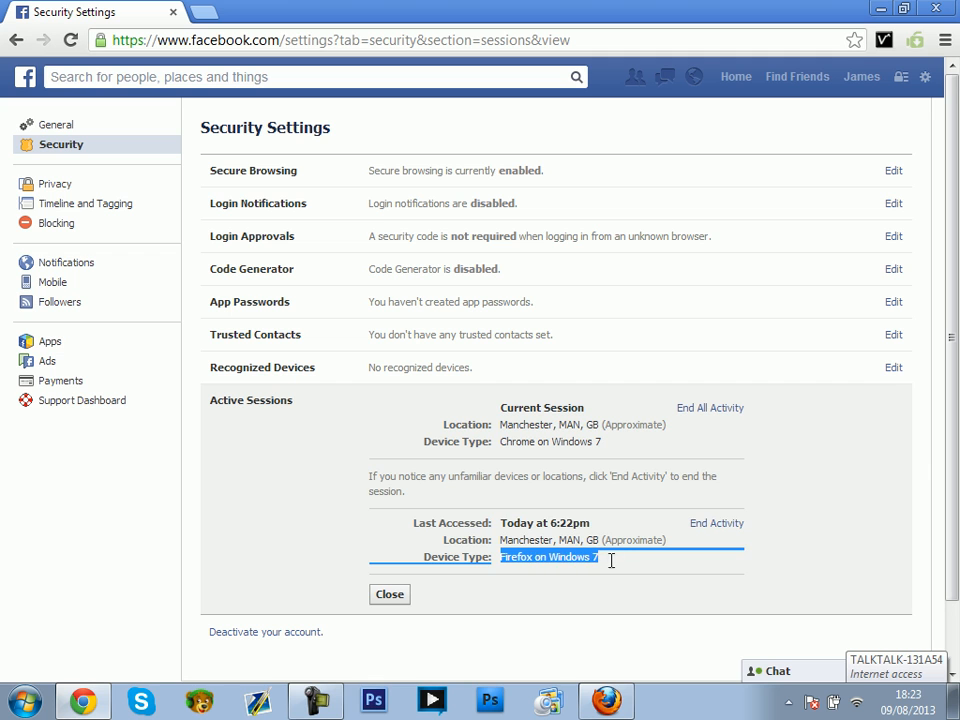
pyautogui.click(518, 552)
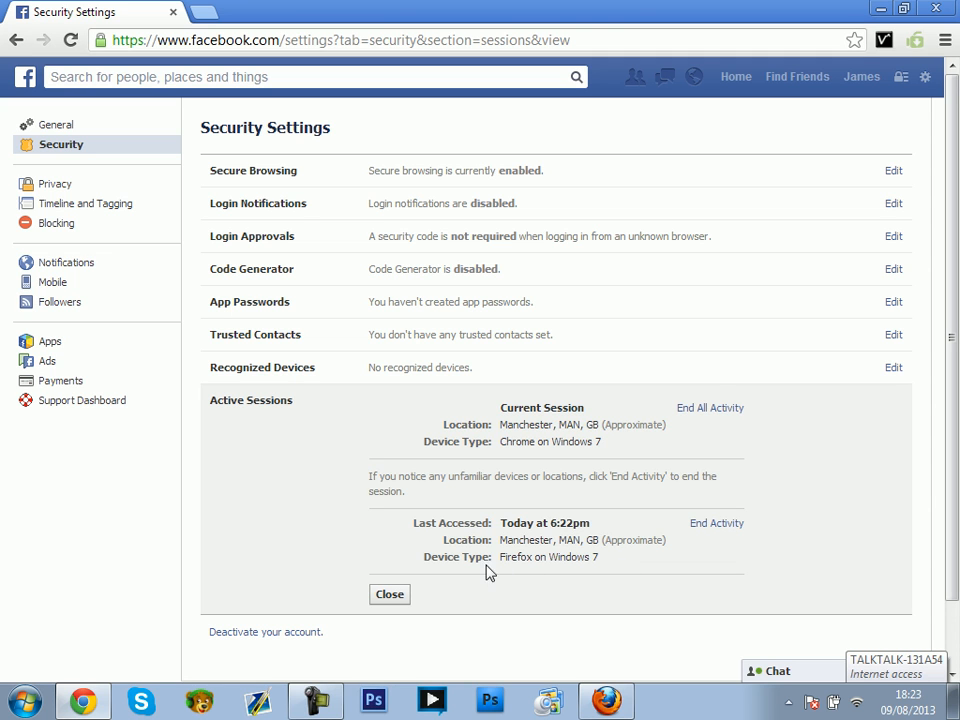
# End the Firefox on Windows 7 session and reload Facebook in Firefox to see it logged out
pyautogui.click(735, 522)
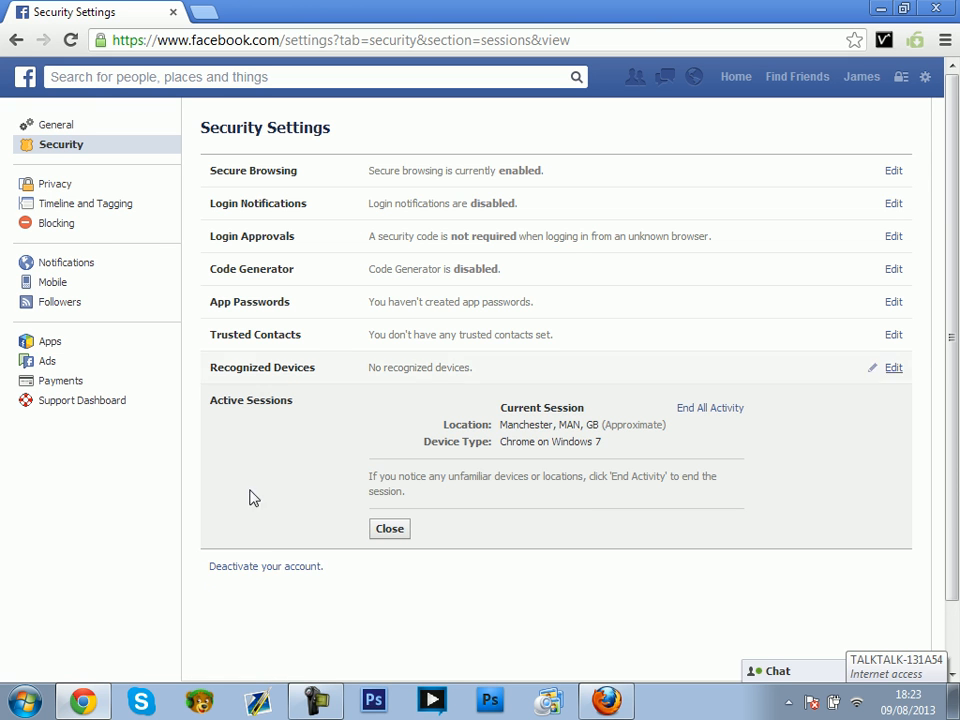
pyautogui.click(605, 701)
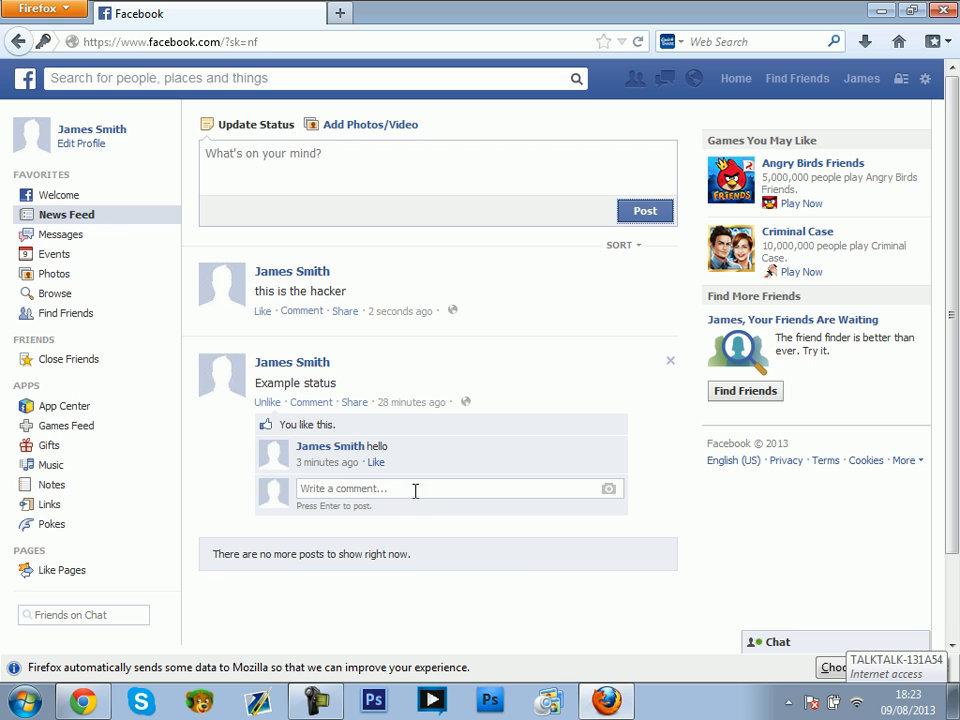
pyautogui.click(26, 78)
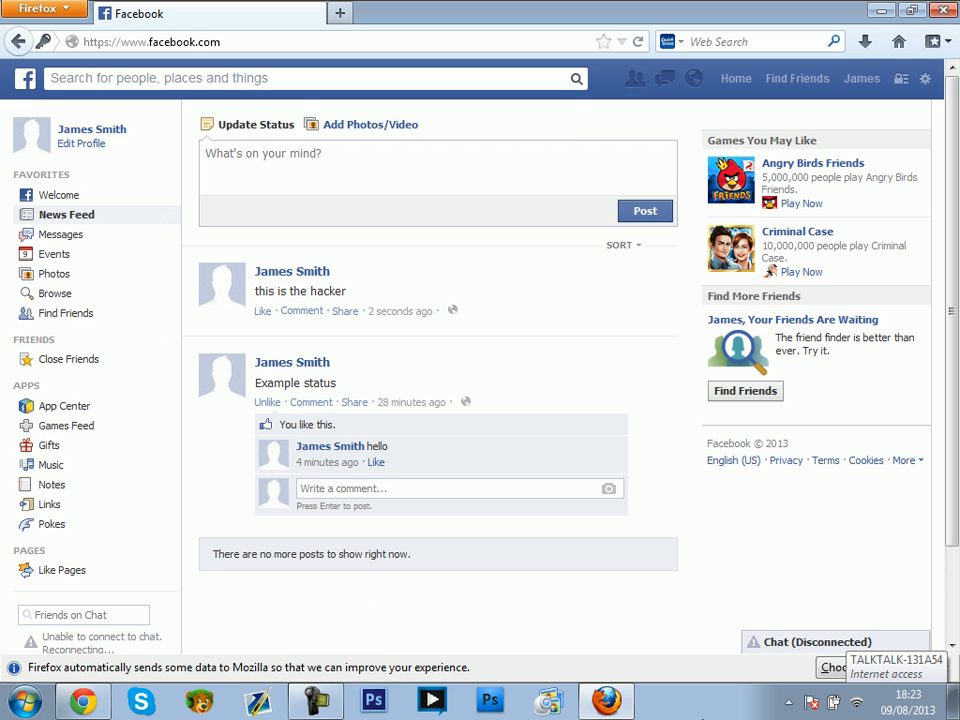
pyautogui.click(606, 703)
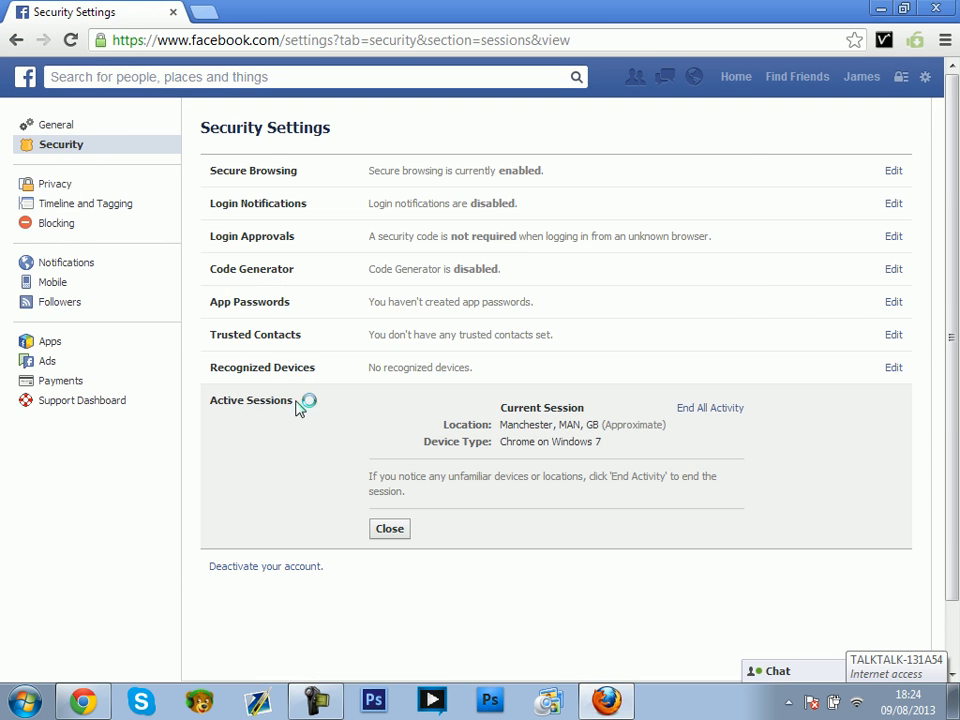
pyautogui.click(606, 703)
pyautogui.click(736, 78)
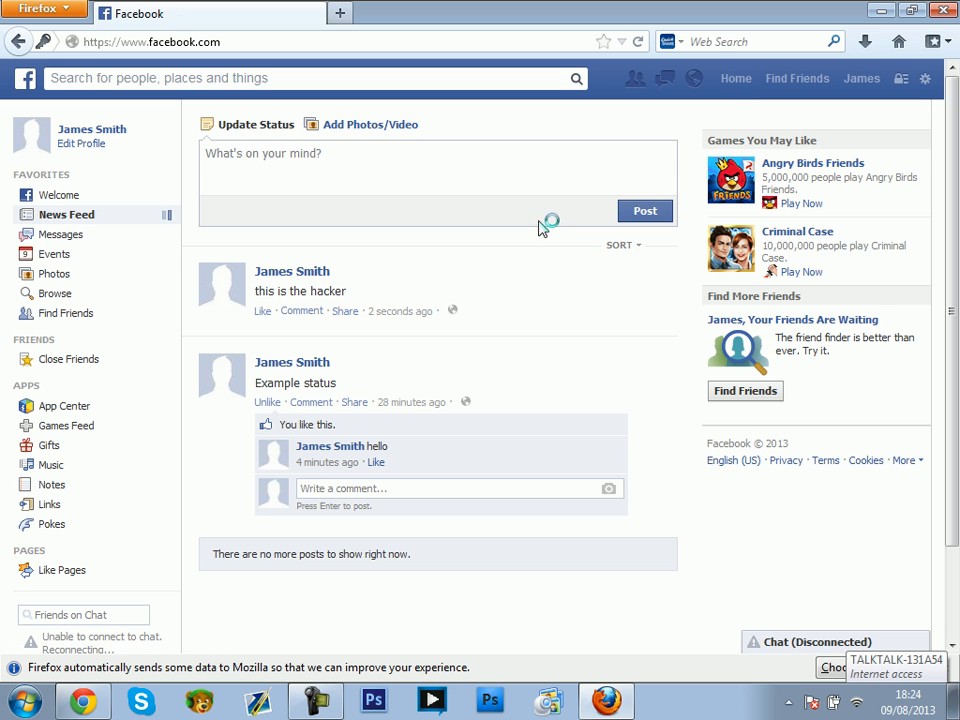
# Return to Chrome's News Feed showing 'this is the hacker', then check Messages in Firefox lands on the login page
pyautogui.hotkey('alt', 'Tab')
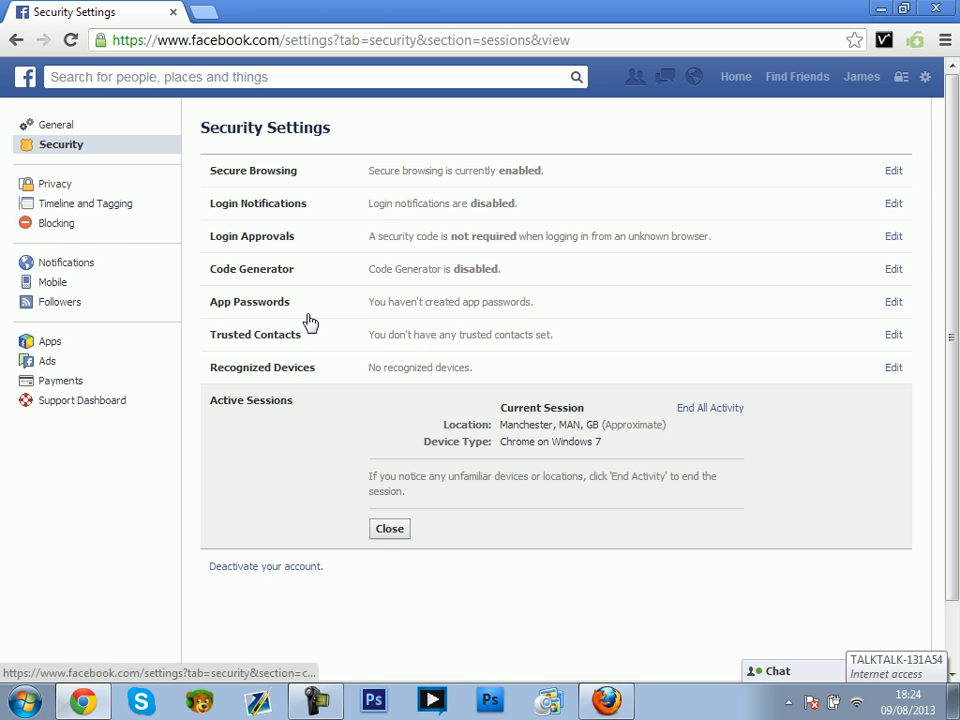
pyautogui.click(389, 528)
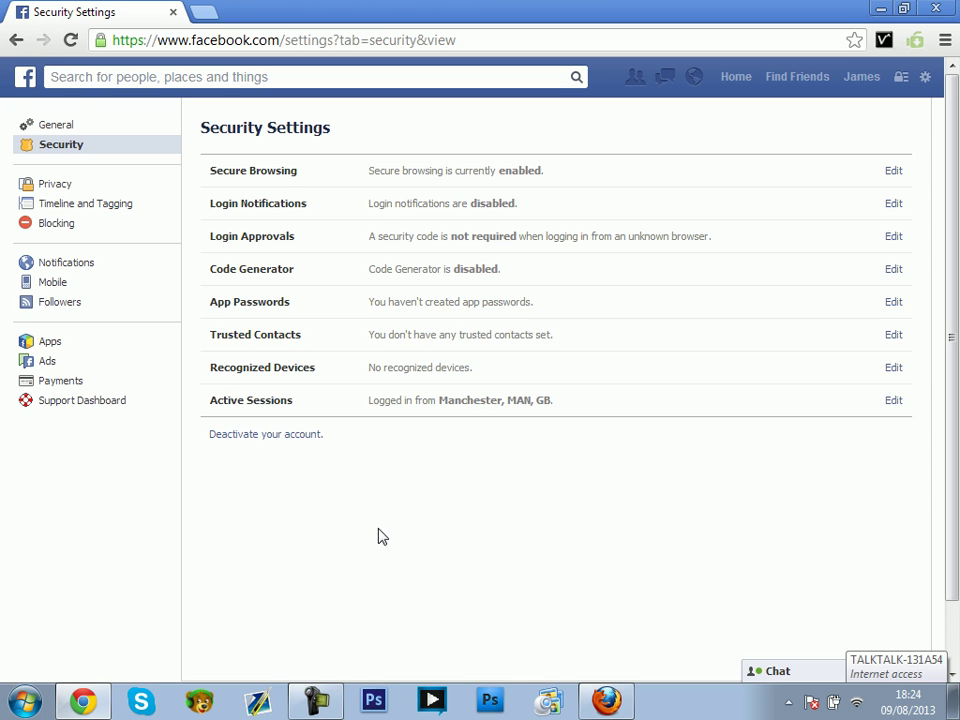
pyautogui.click(26, 76)
pyautogui.click(607, 701)
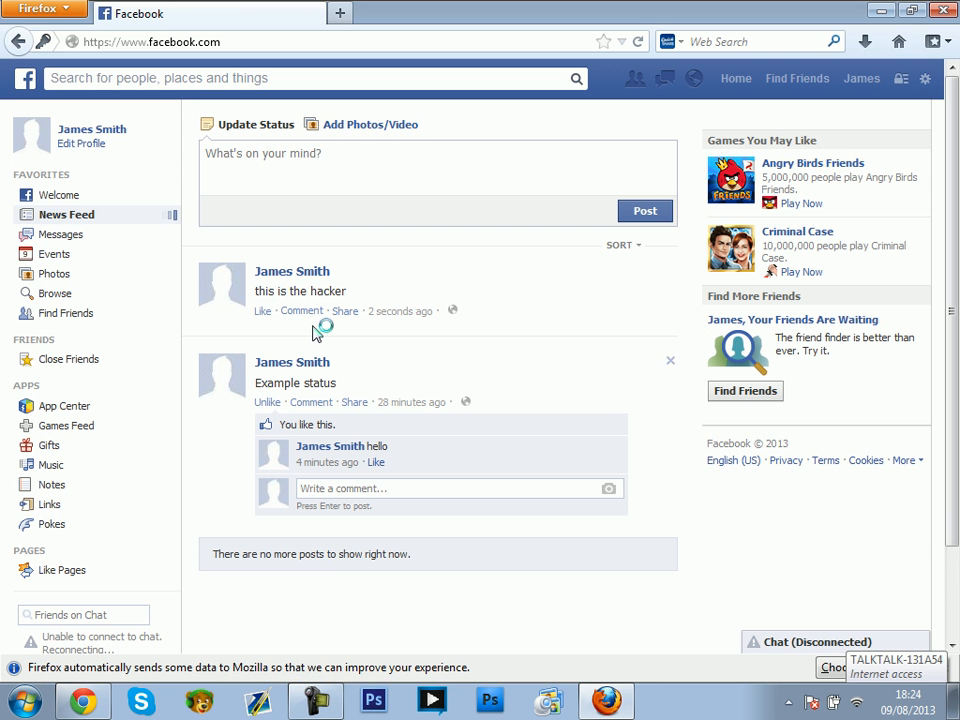
pyautogui.click(78, 241)
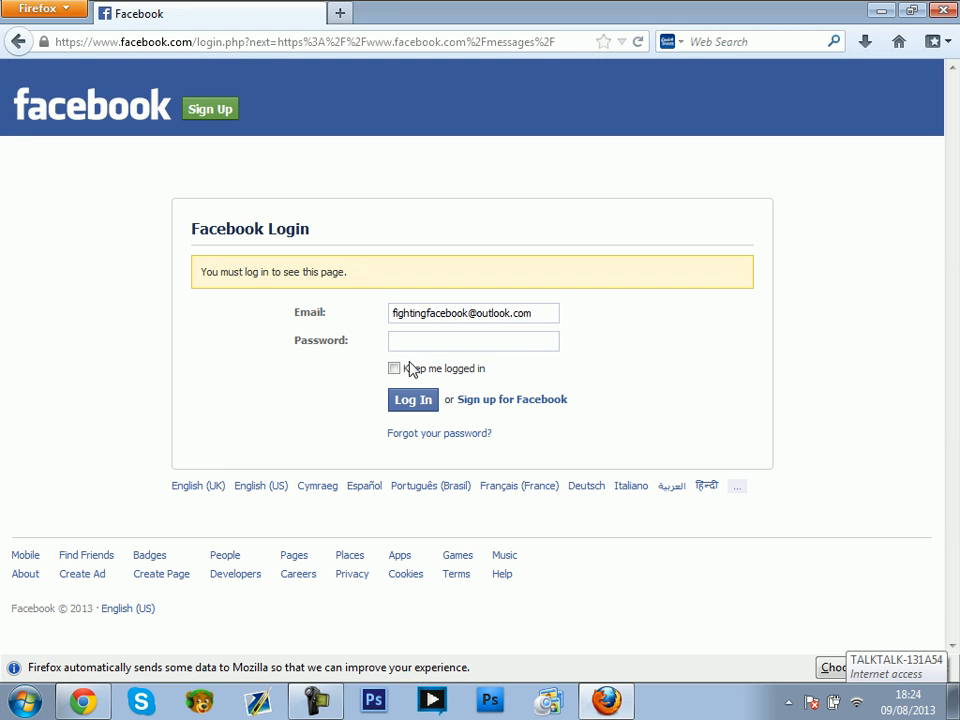
# Return to Chrome's Facebook session and expand the Password row in General Account Settings
pyautogui.click(83, 700)
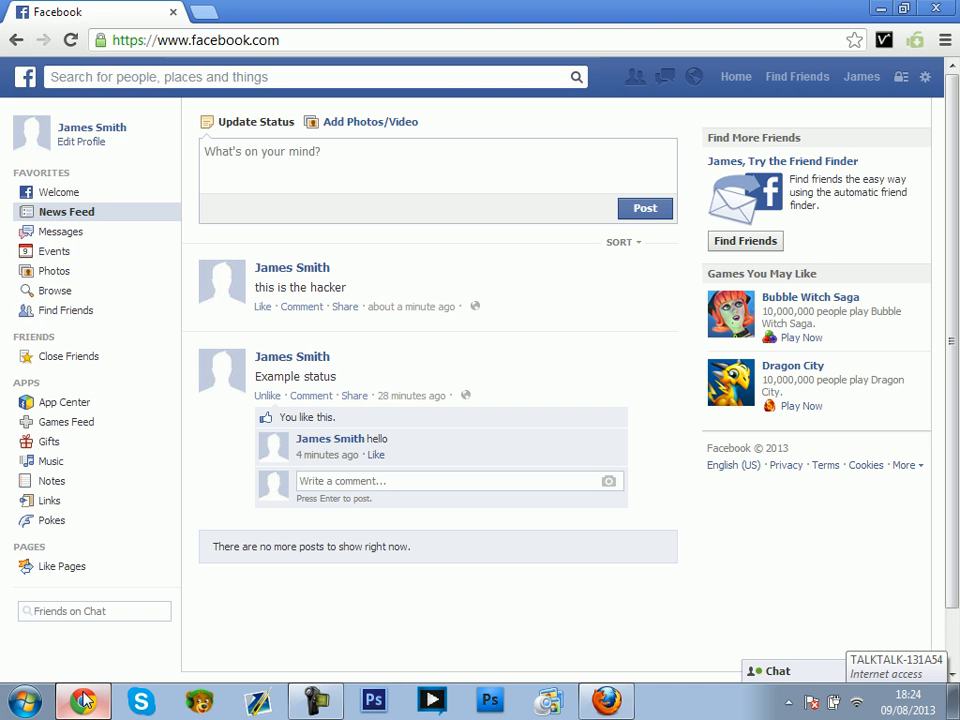
pyautogui.click(925, 77)
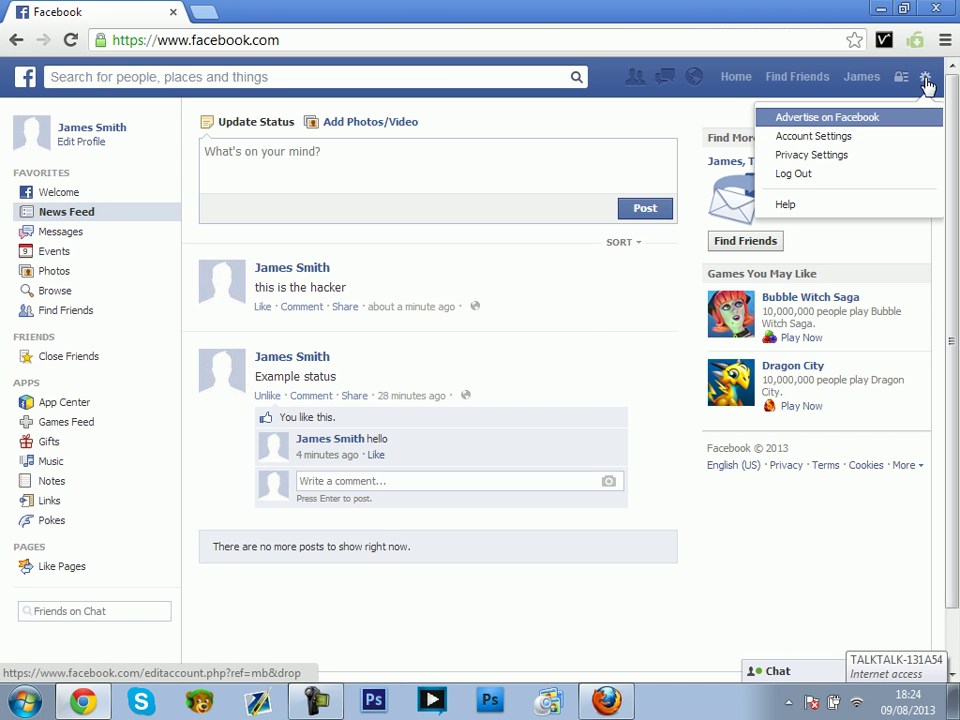
pyautogui.click(813, 136)
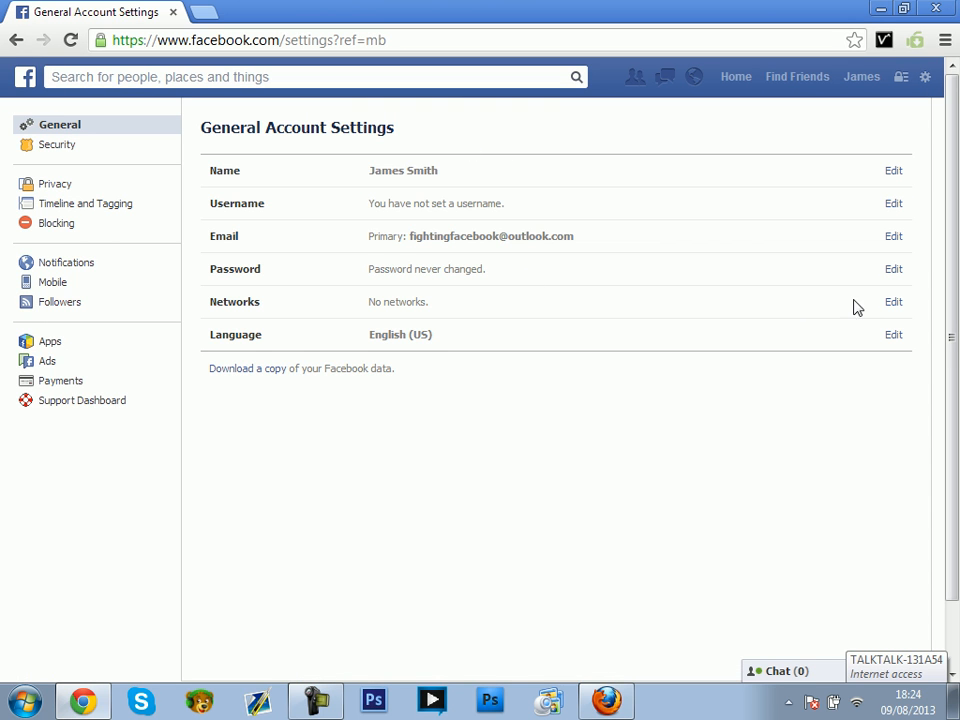
pyautogui.click(500, 268)
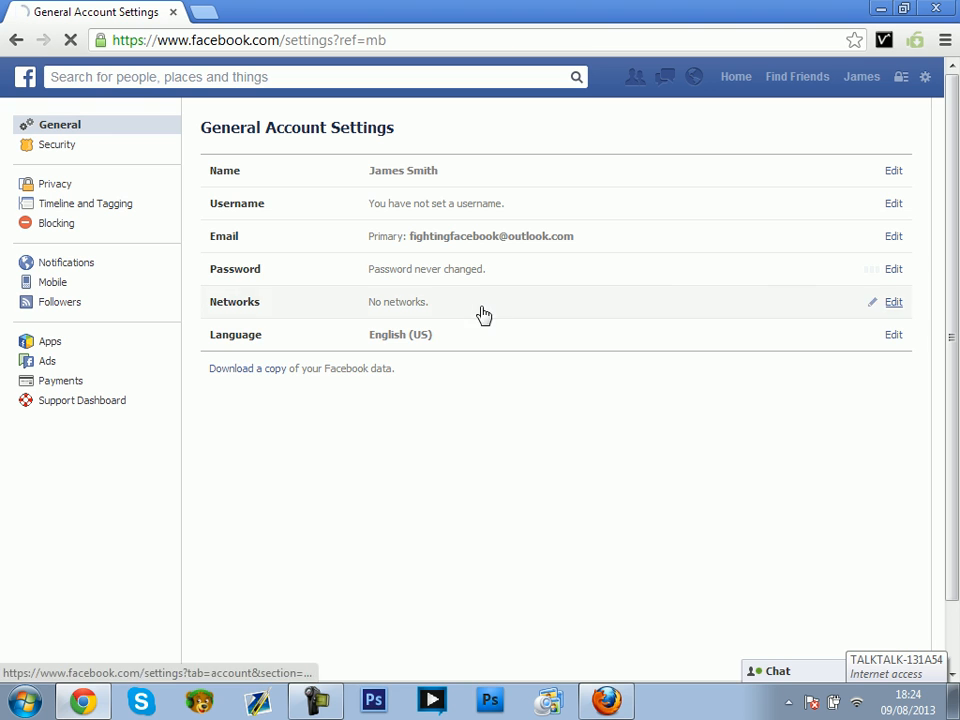
# Enter the current password and a new strong password in the expanded password form
pyautogui.click(527, 277)
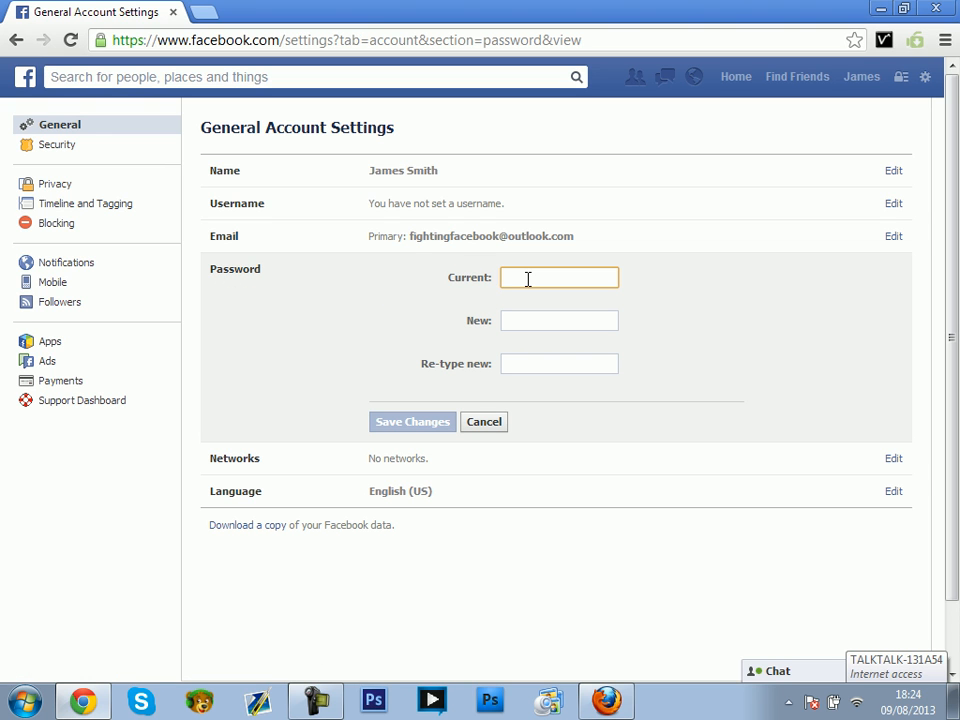
pyautogui.write('a')
pyautogui.press('BackSpace')
pyautogui.write('a')
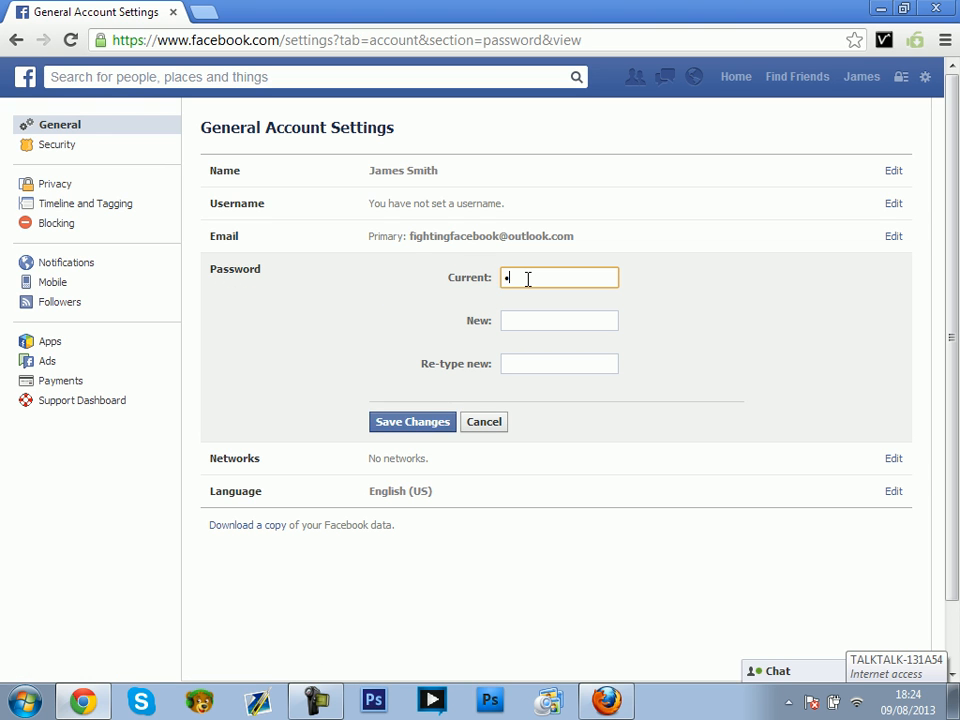
pyautogui.write('aaaaaaaaaa')
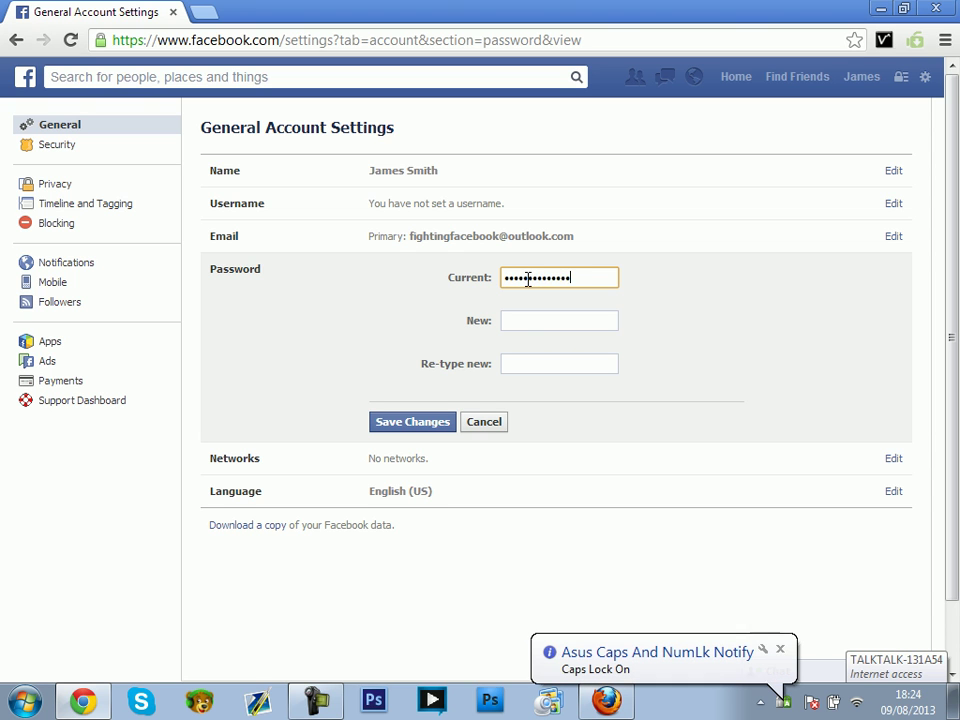
pyautogui.click(531, 316)
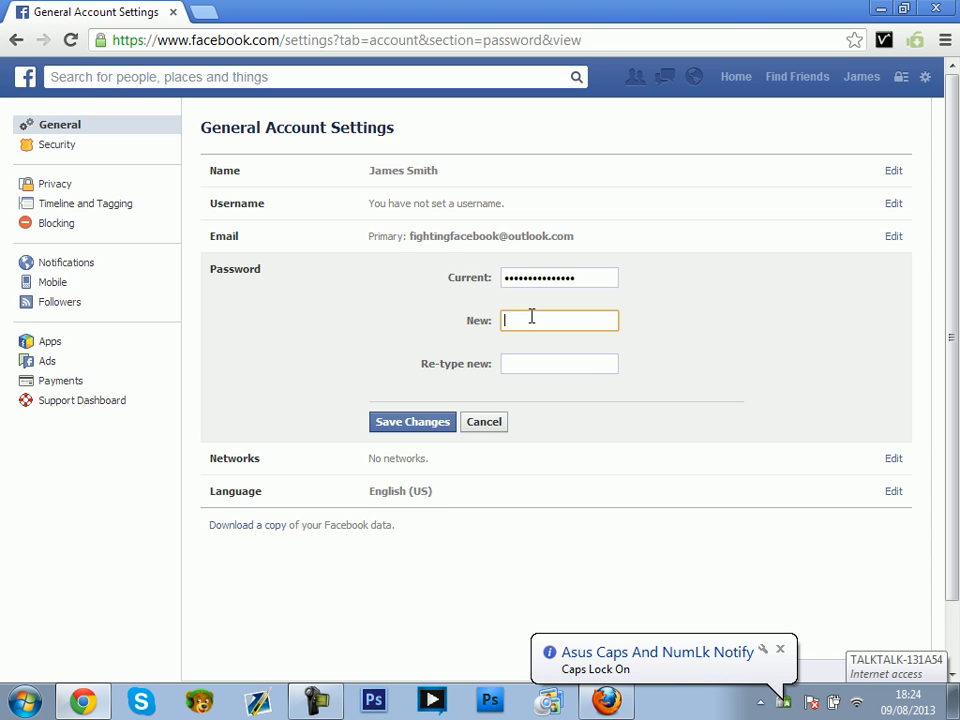
pyautogui.write('a')
pyautogui.press('BackSpace')
pyautogui.moveTo(595, 278); pyautogui.dragTo(540, 278)
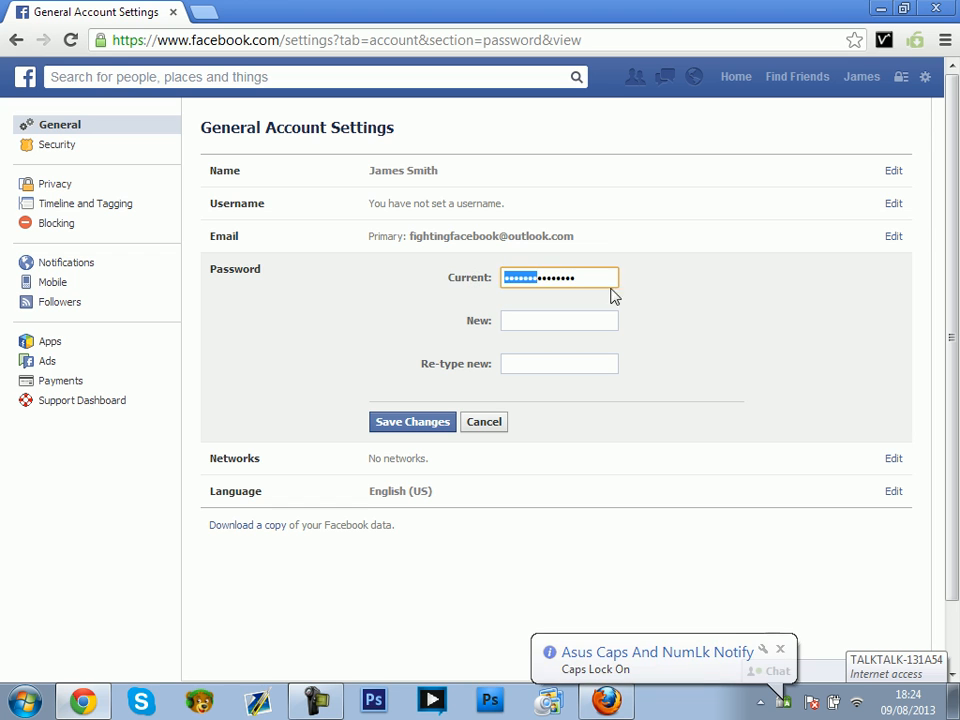
pyautogui.moveTo(608, 278); pyautogui.dragTo(400, 292)
pyautogui.write('a')
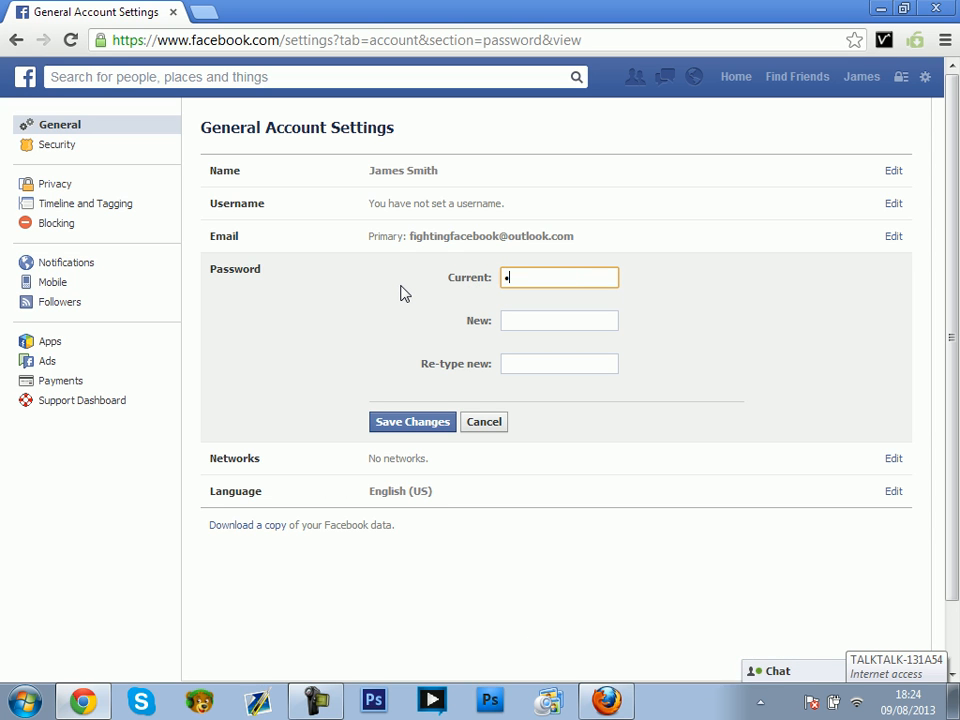
pyautogui.write('aaa')
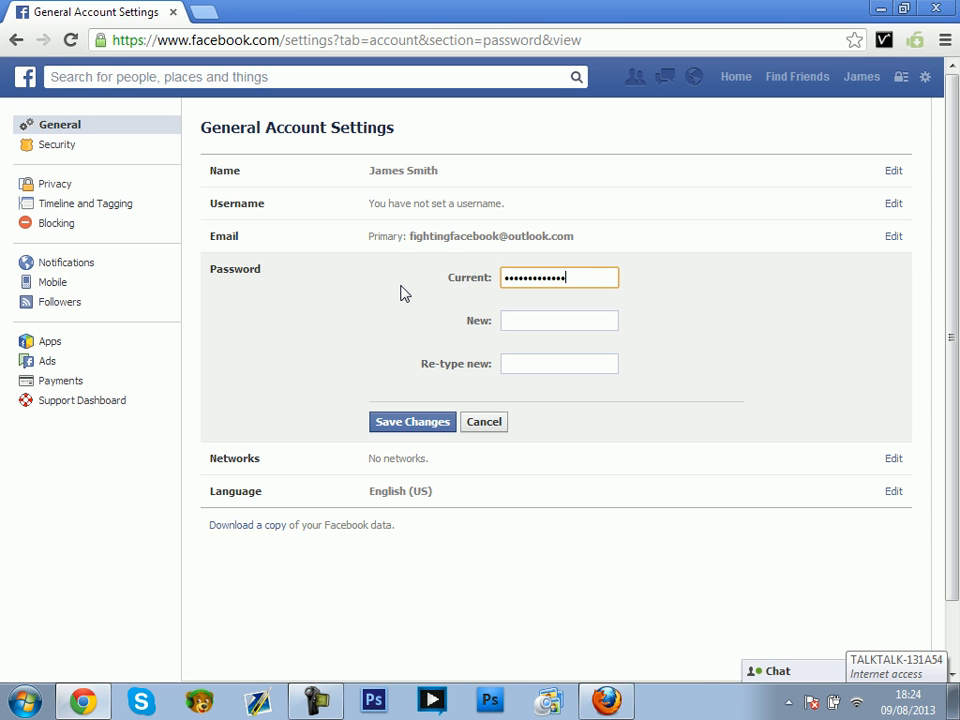
pyautogui.write('a')
pyautogui.click(540, 318)
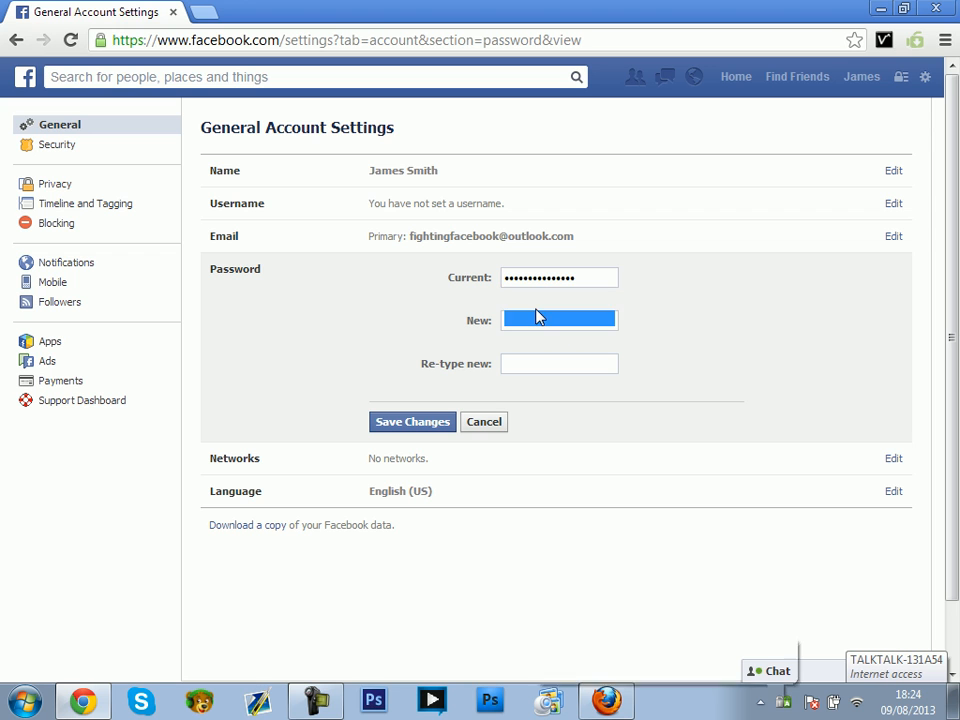
pyautogui.press('capslock')
pyautogui.write('aaa')
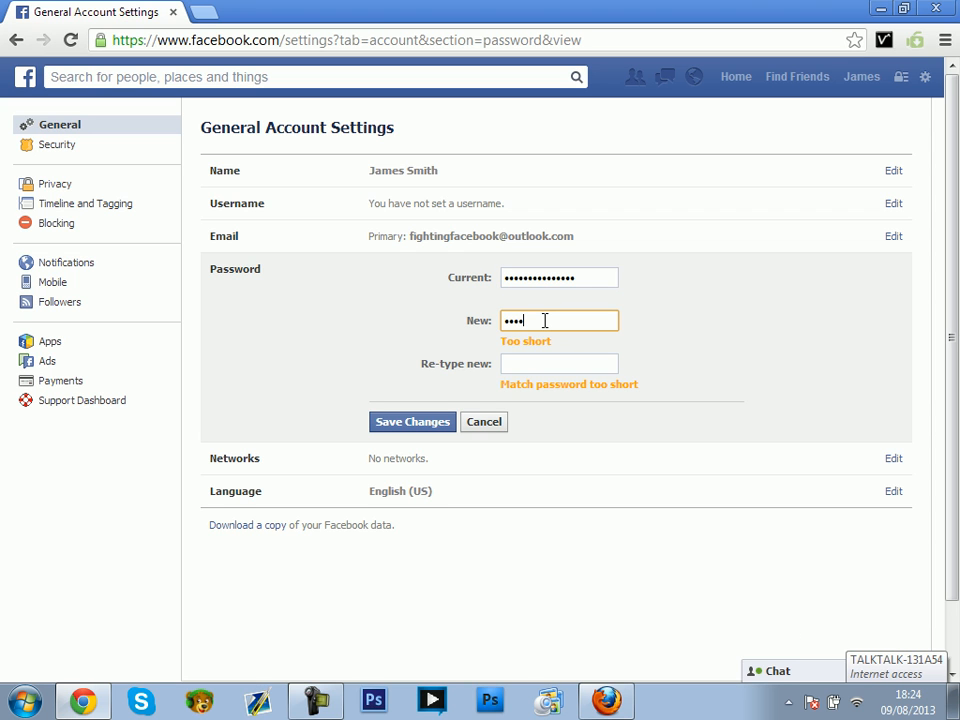
pyautogui.write('aaaaaa')
pyautogui.click(574, 365)
pyautogui.write('aa')
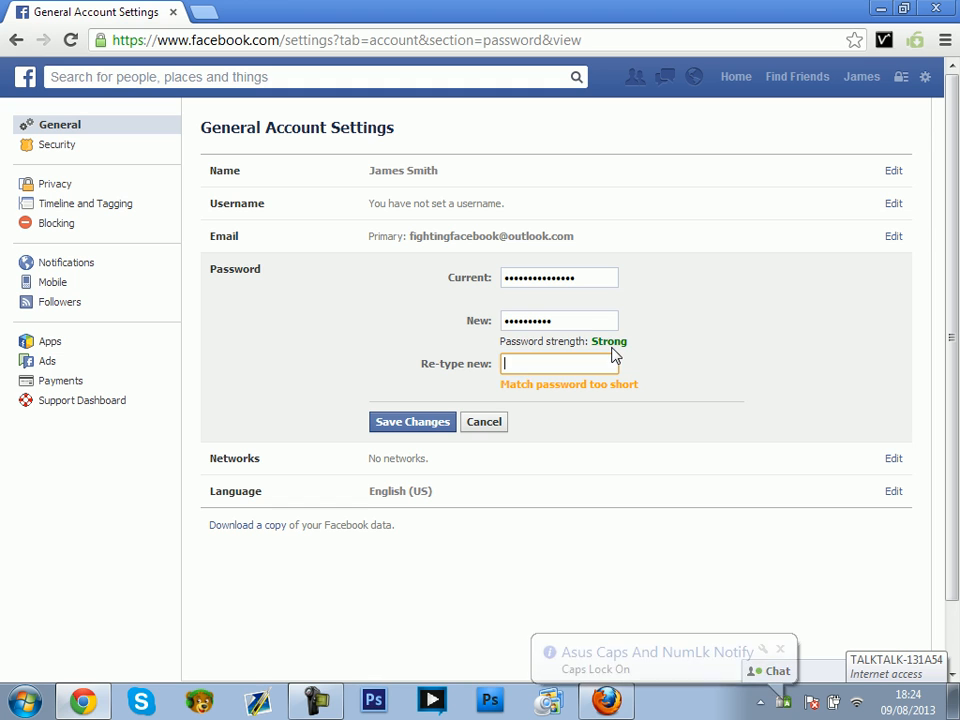
# Retype the new password and its confirmation until they match, then submit the change
pyautogui.doubleClick(523, 320)
pyautogui.write('aa')
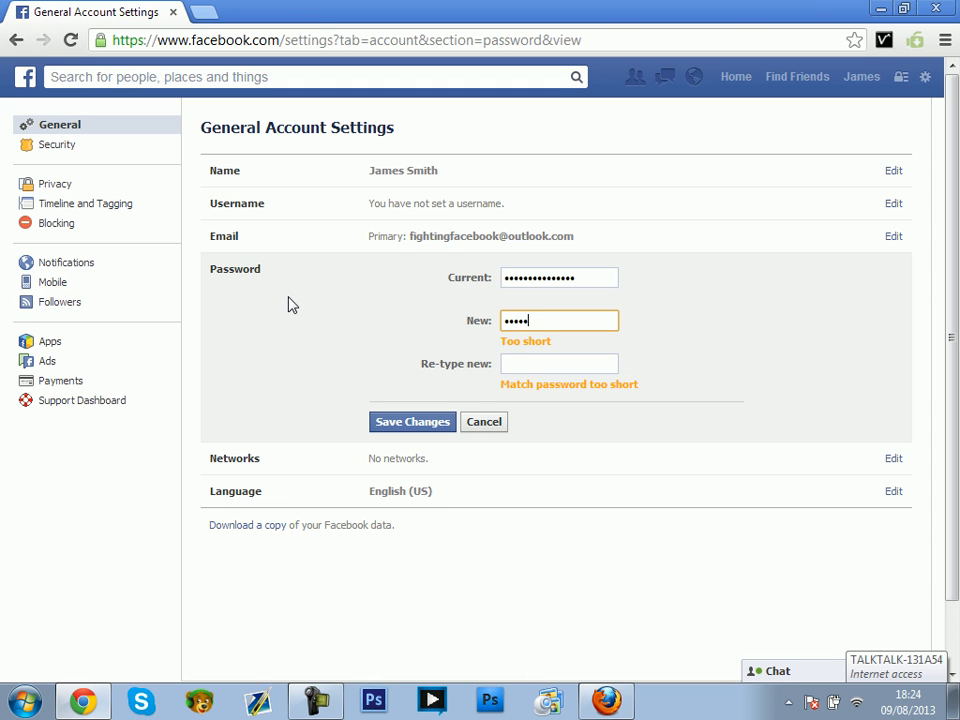
pyautogui.write('aaaa')
pyautogui.click(535, 366)
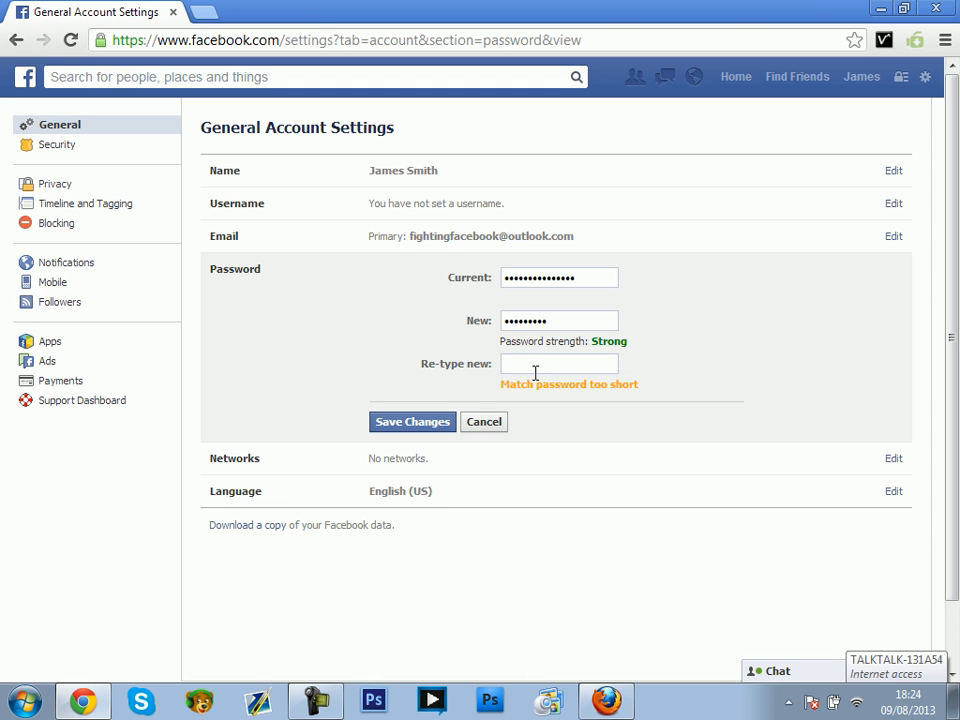
pyautogui.write('aaa')
pyautogui.write('aa')
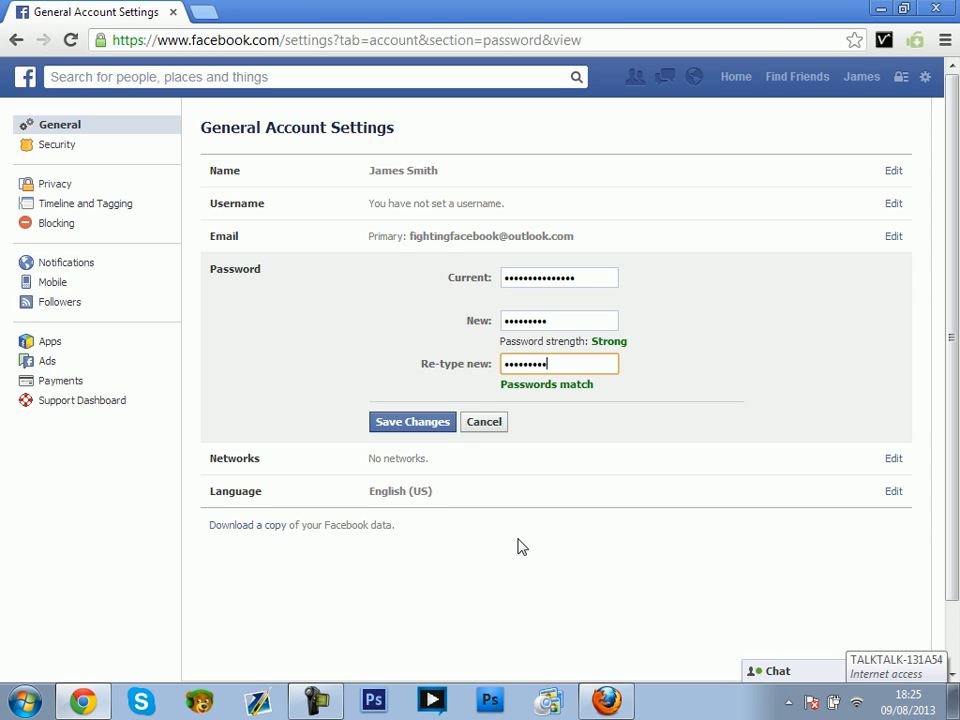
pyautogui.click(405, 421)
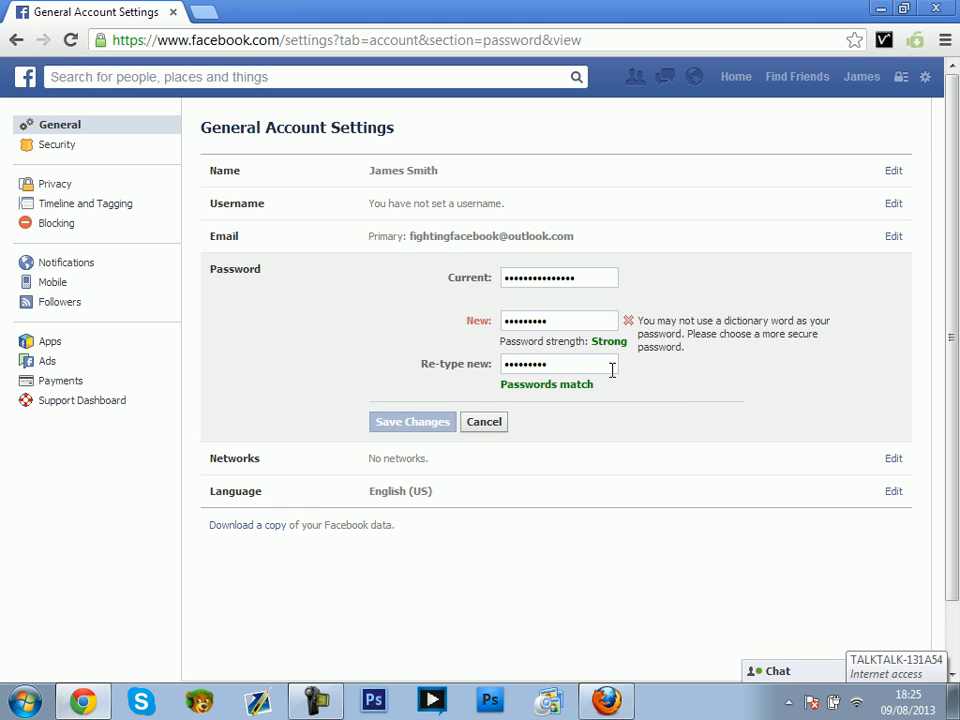
pyautogui.moveTo(578, 320); pyautogui.dragTo(350, 313)
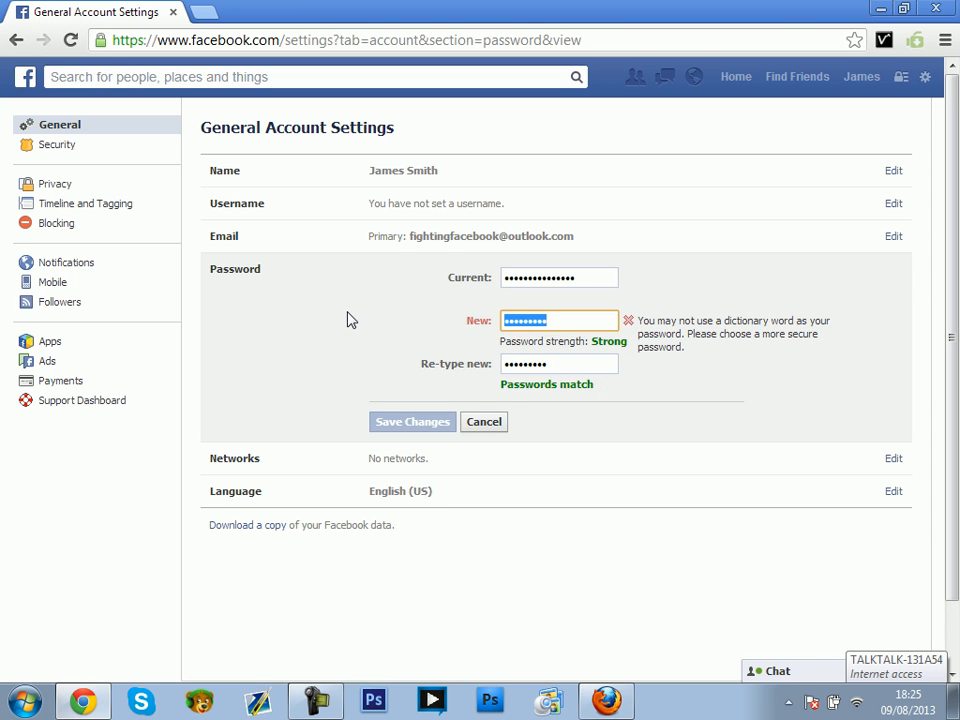
pyautogui.write('ab')
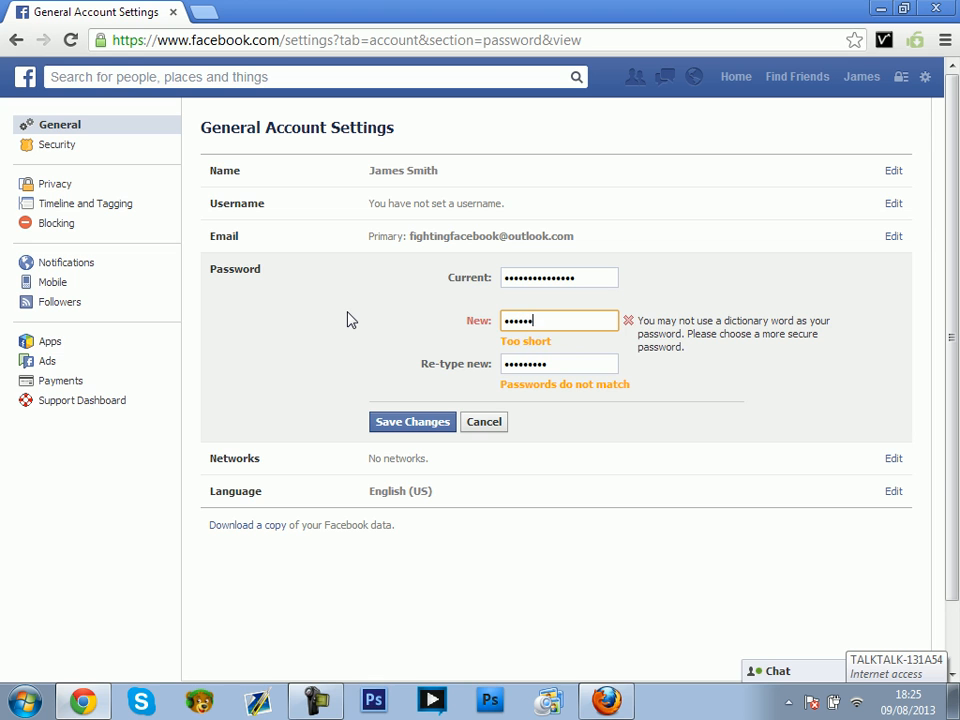
pyautogui.write('••••••')
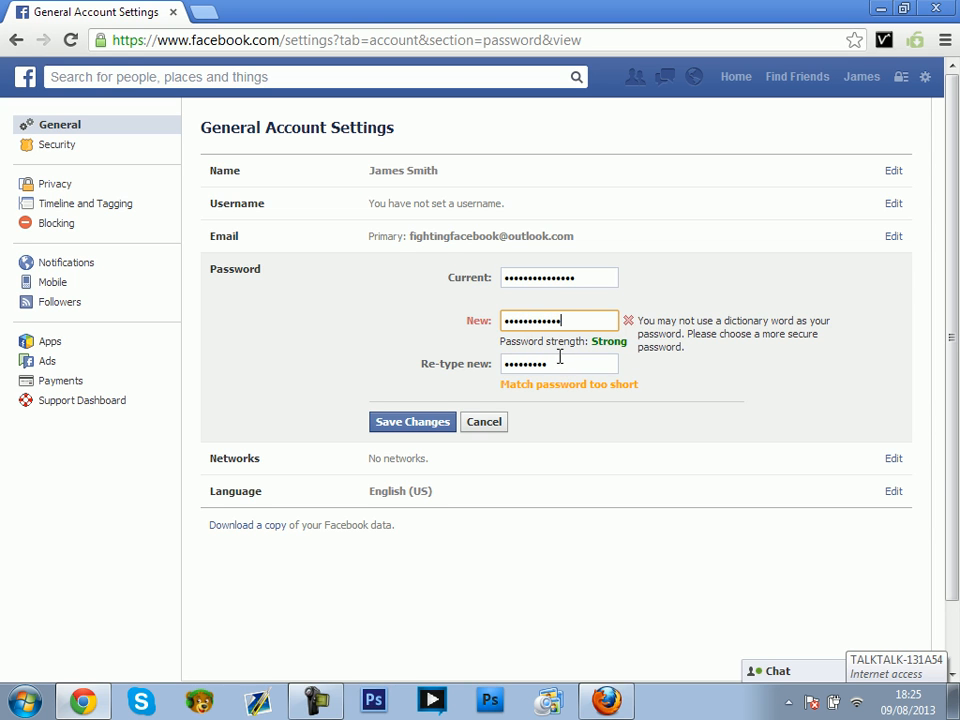
pyautogui.moveTo(559, 363); pyautogui.dragTo(405, 370)
pyautogui.write('••')
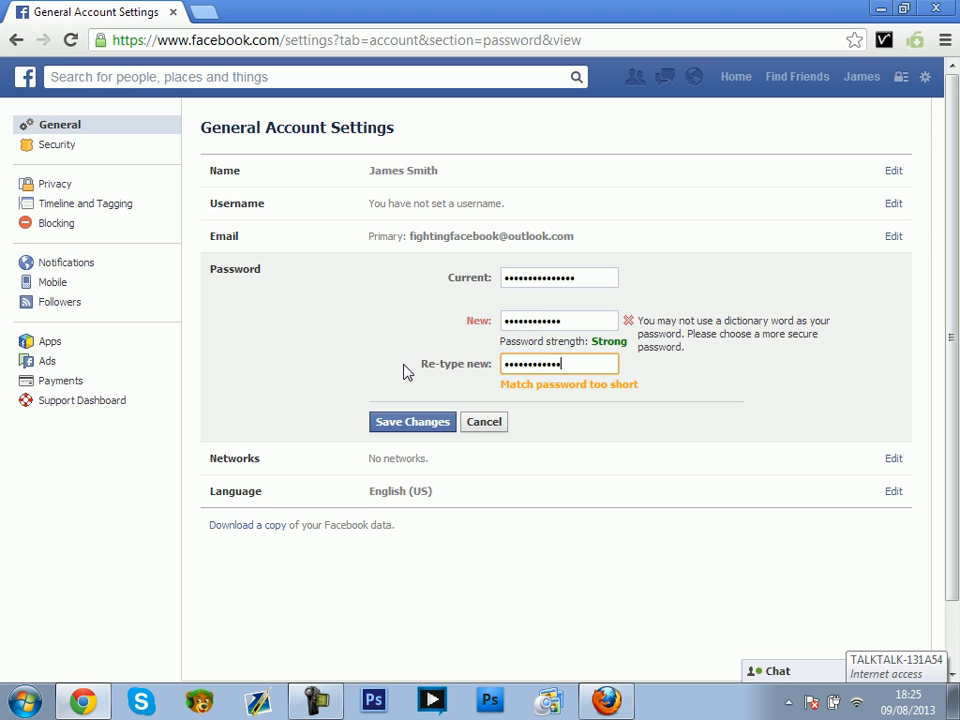
pyautogui.click(412, 421)
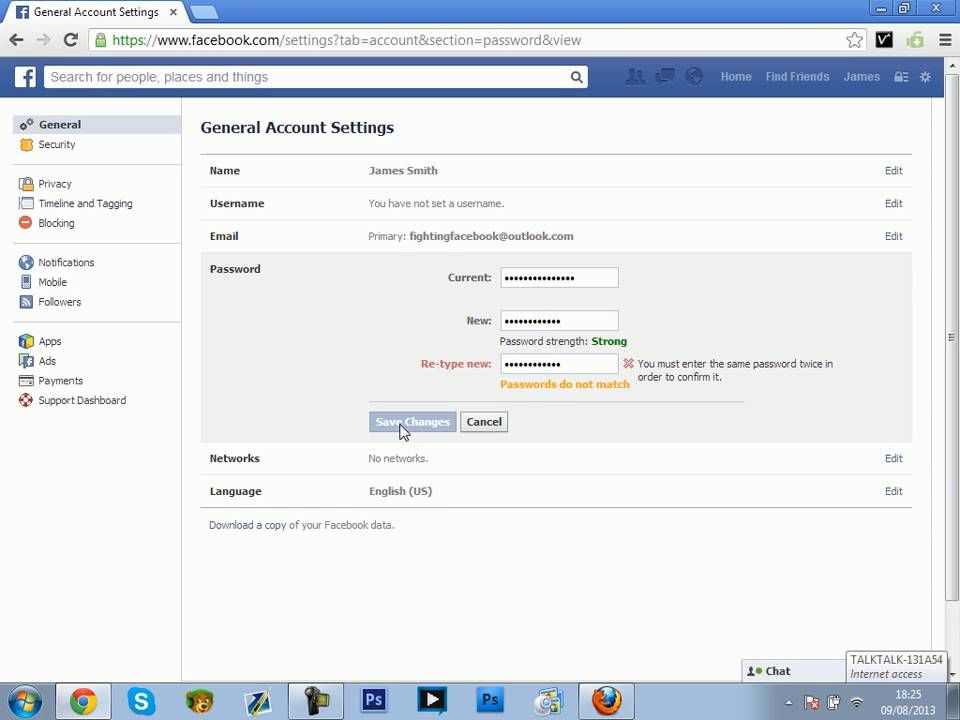
pyautogui.moveTo(587, 365); pyautogui.dragTo(312, 381)
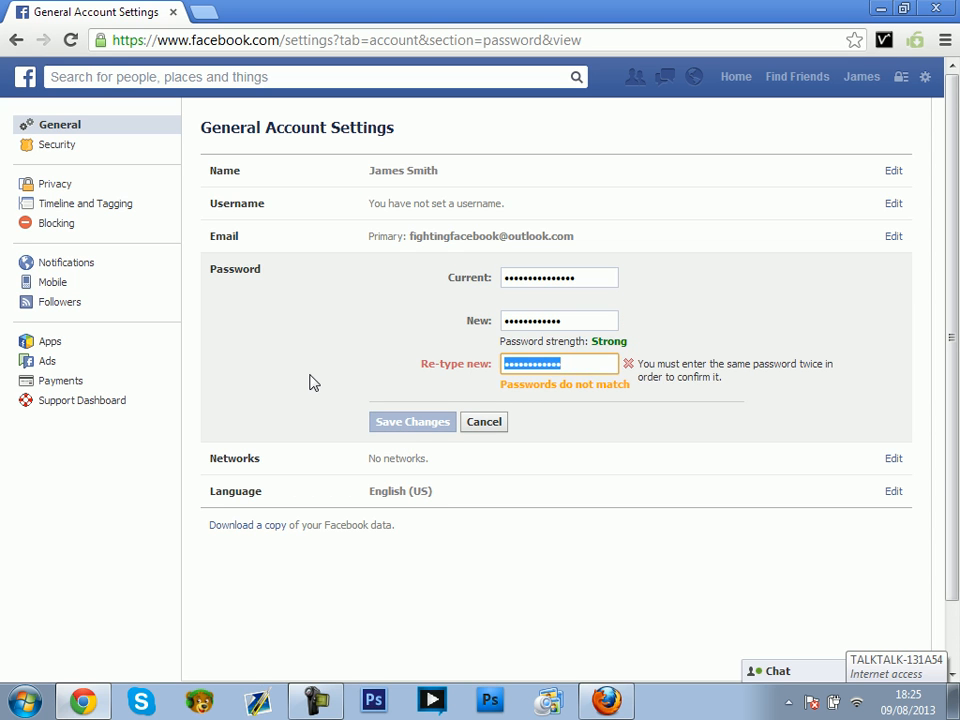
pyautogui.write('•••••')
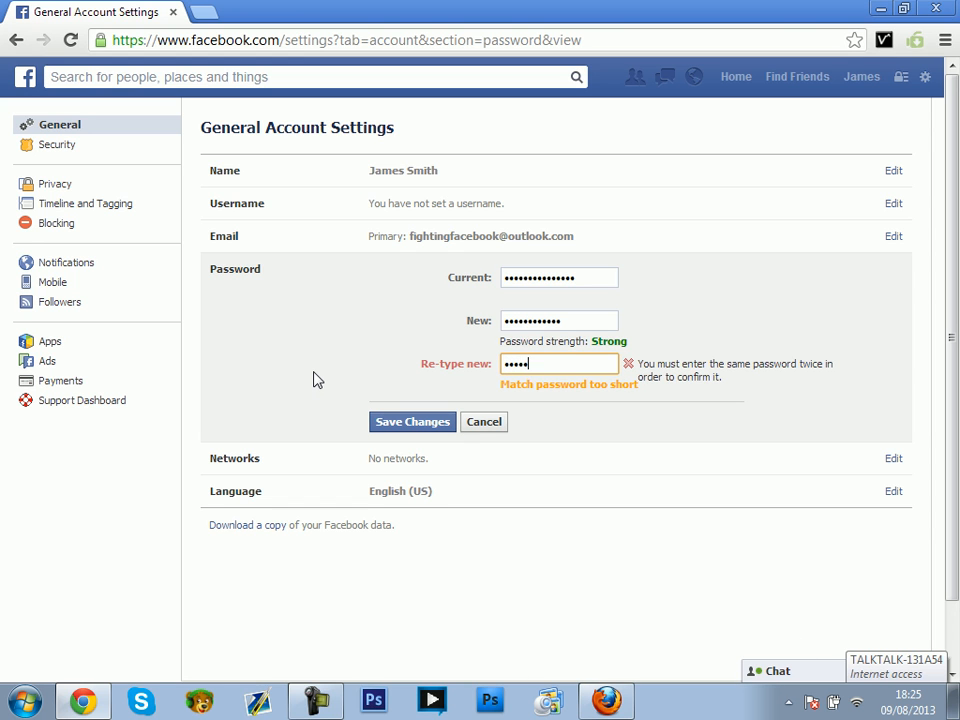
pyautogui.write('•')
pyautogui.press('Return')
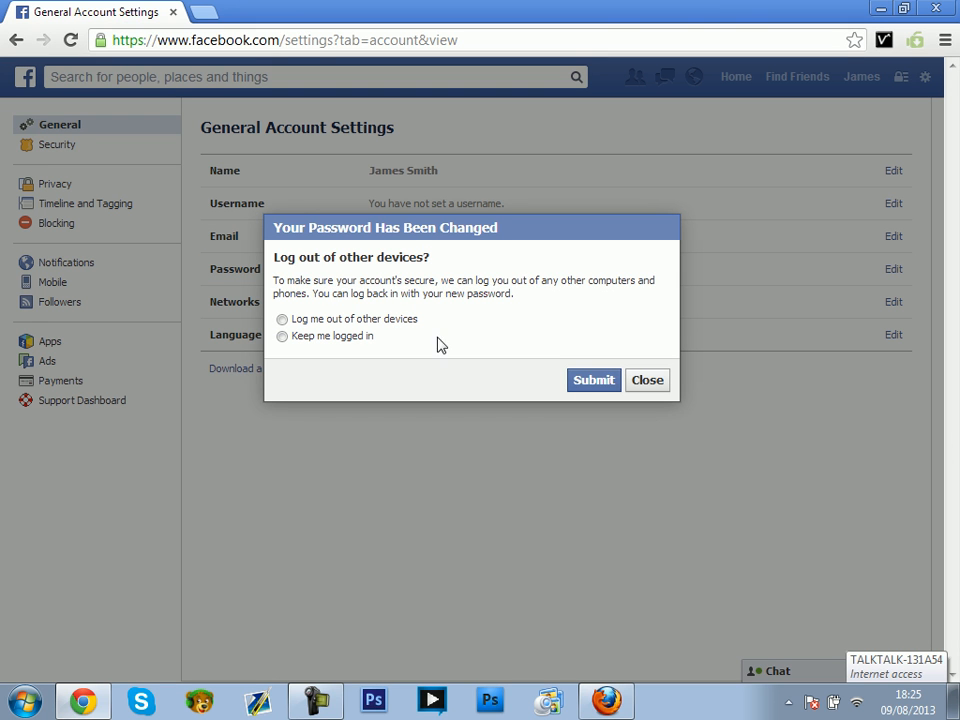
# Choose 'Log me out of other devices', confirm the change, and bring Firefox's login page forward
pyautogui.click(282, 319)
pyautogui.click(593, 381)
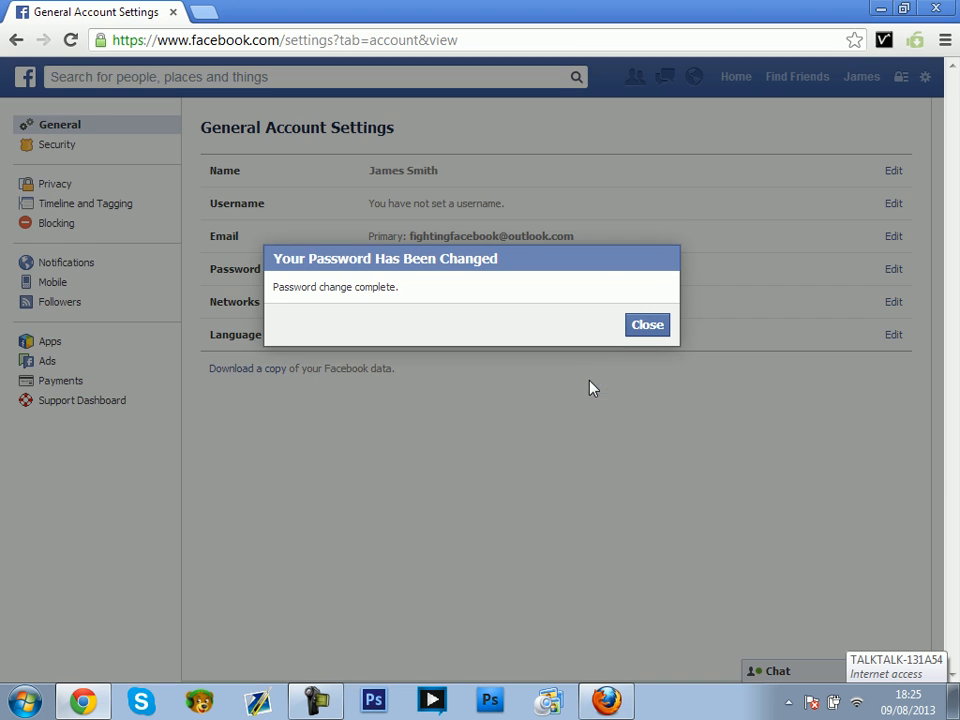
pyautogui.click(647, 325)
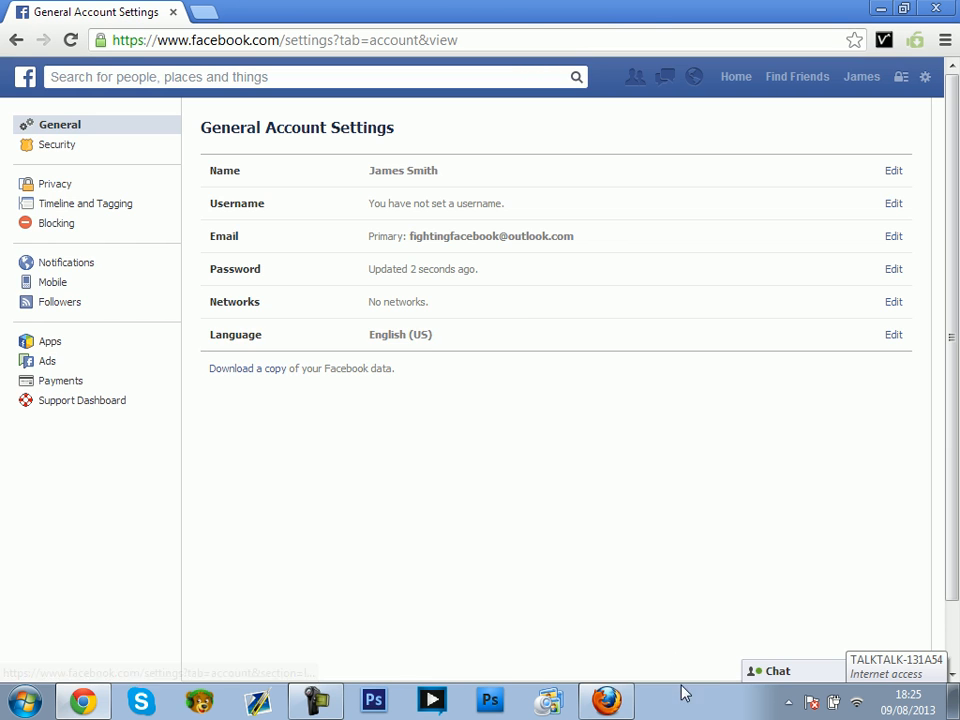
pyautogui.click(606, 701)
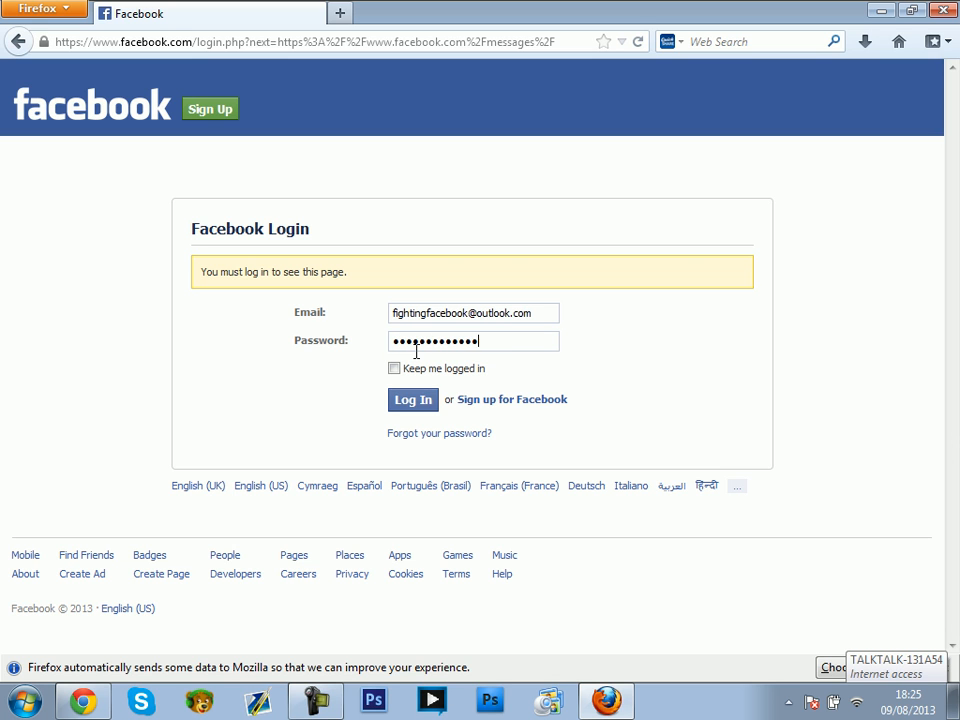
# Submit the old password in Firefox, see it rejected as old, and return to Chrome's settings
pyautogui.press('Return')
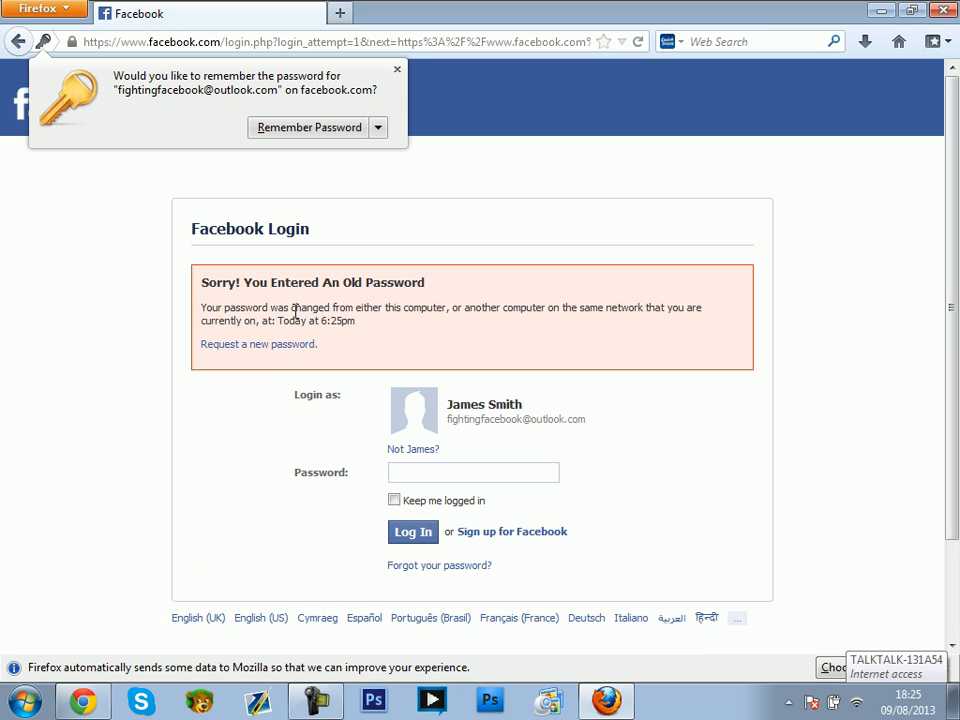
pyautogui.moveTo(278, 320); pyautogui.dragTo(398, 307)
pyautogui.click(690, 528)
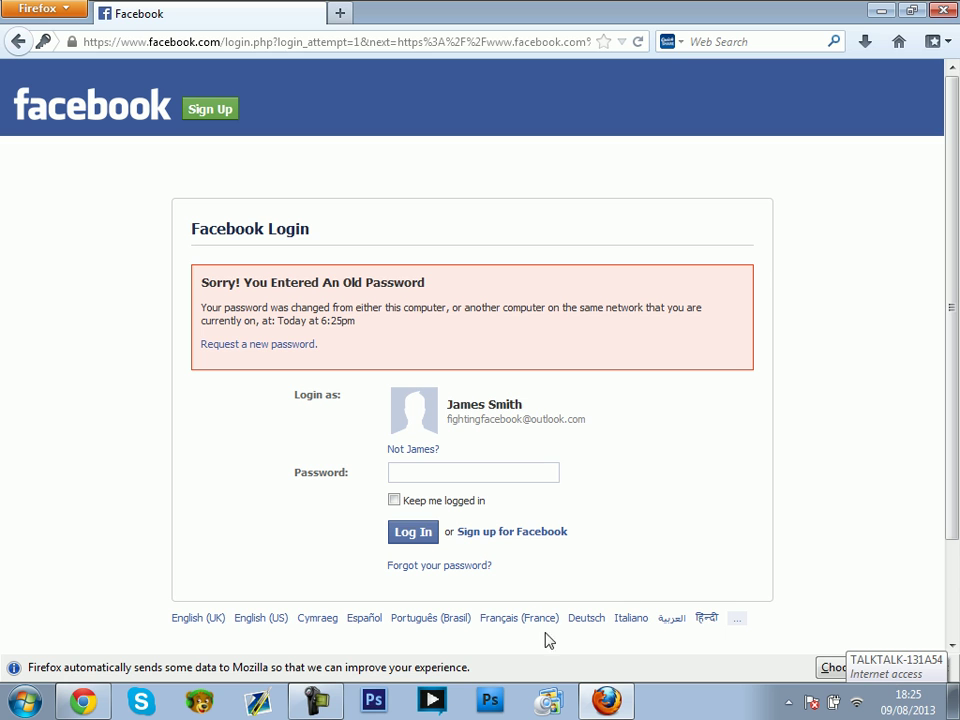
pyautogui.click(82, 702)
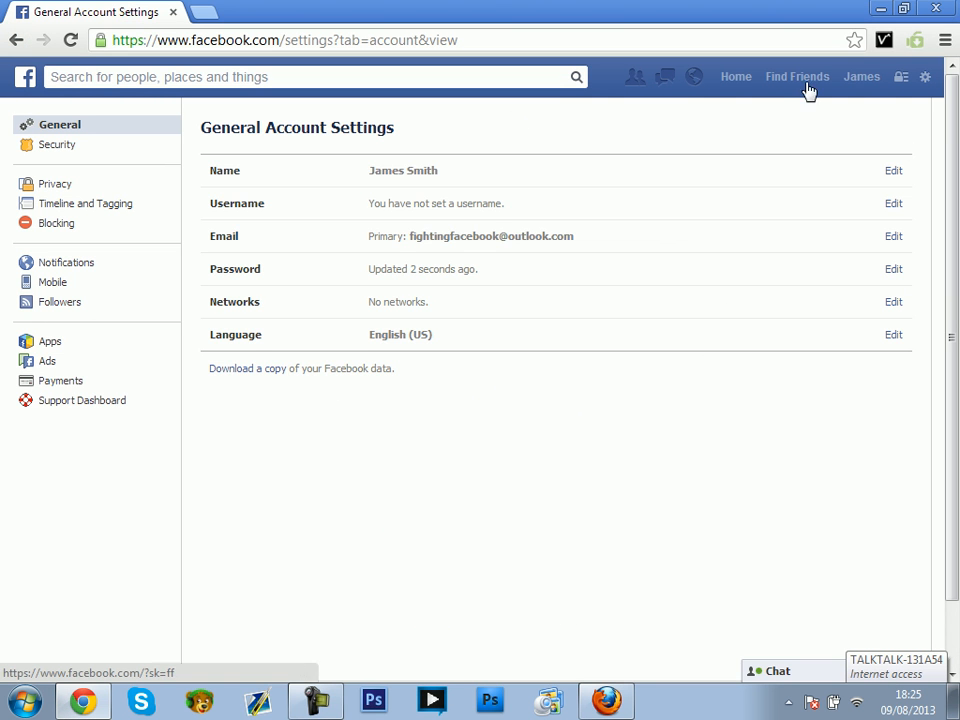
# Navigate via the profile and home page to Account Settings, then the Security section
pyautogui.click(862, 77)
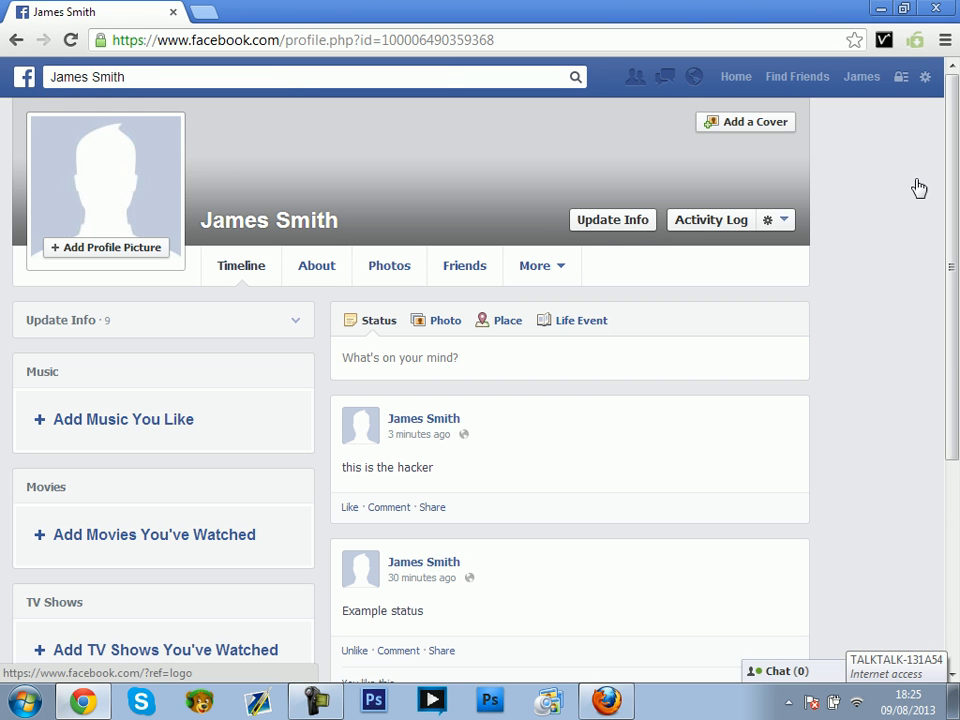
pyautogui.click(925, 78)
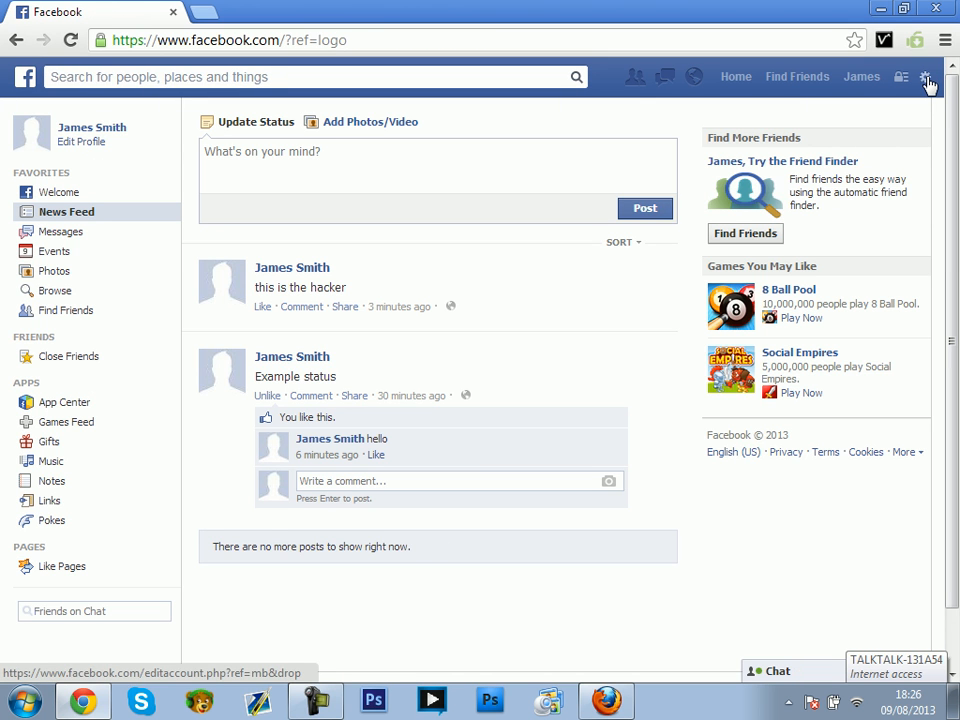
pyautogui.click(925, 77)
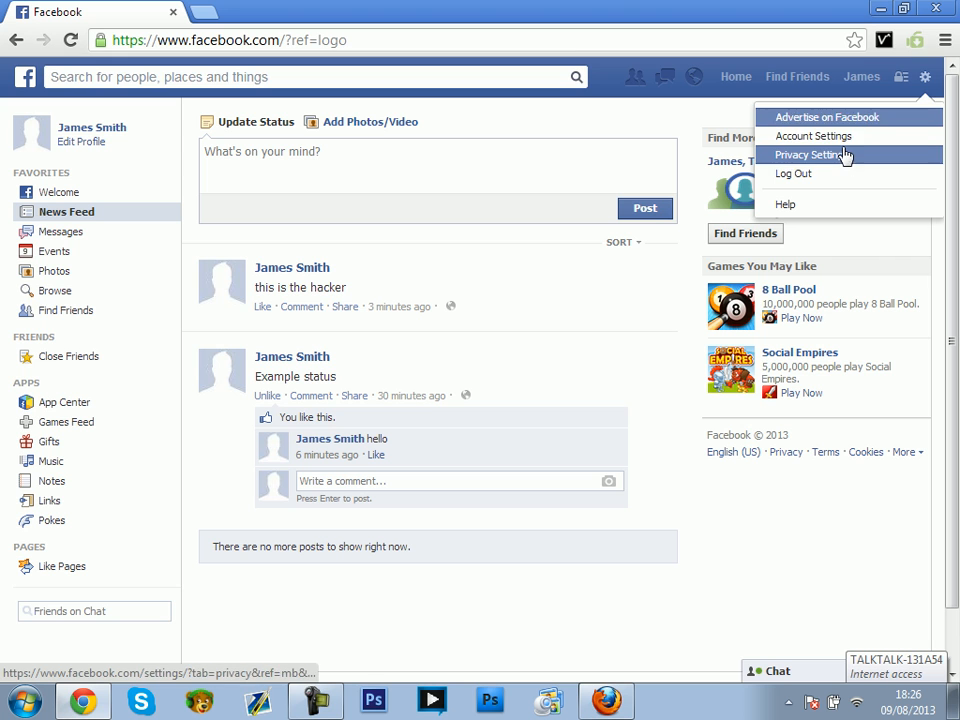
pyautogui.click(813, 136)
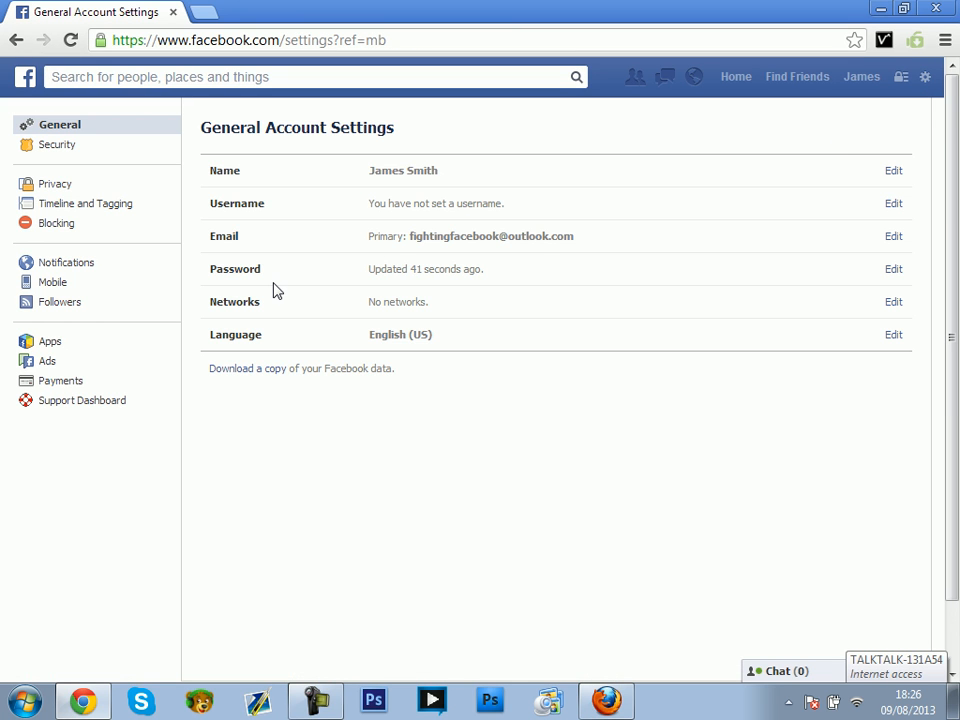
pyautogui.click(56, 144)
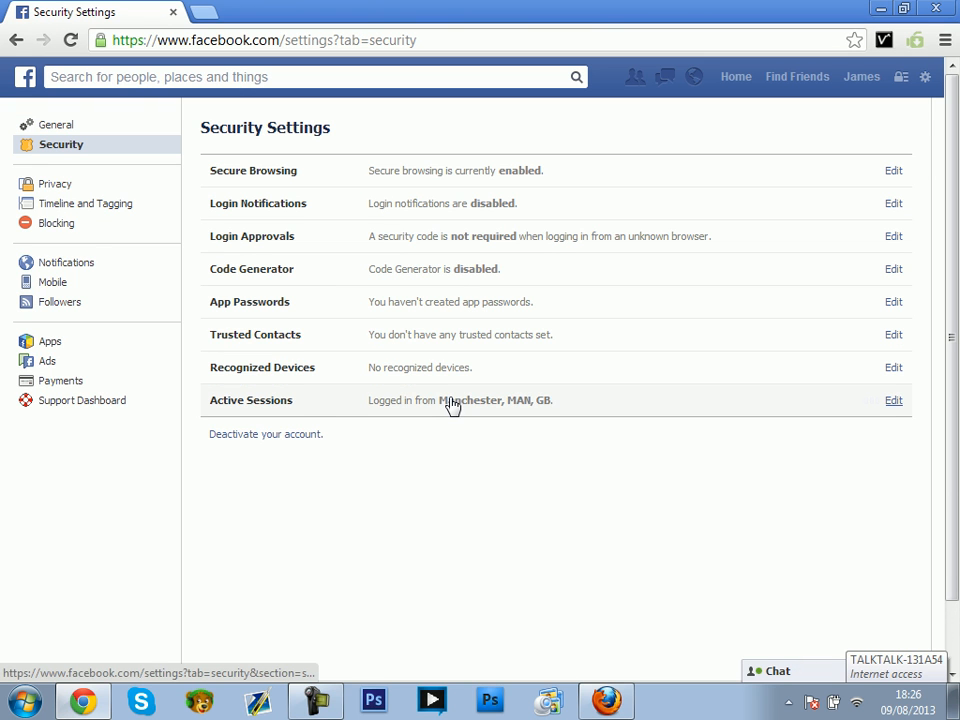
# Review the single Manchester active session, then expand the Login Notifications section
pyautogui.click(452, 400)
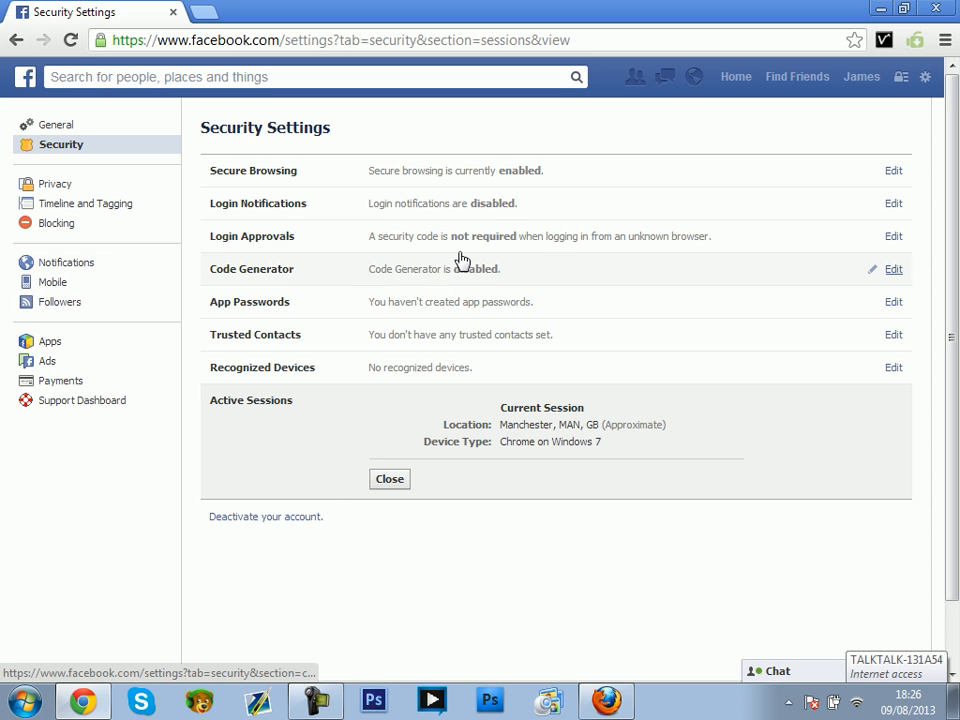
pyautogui.click(447, 207)
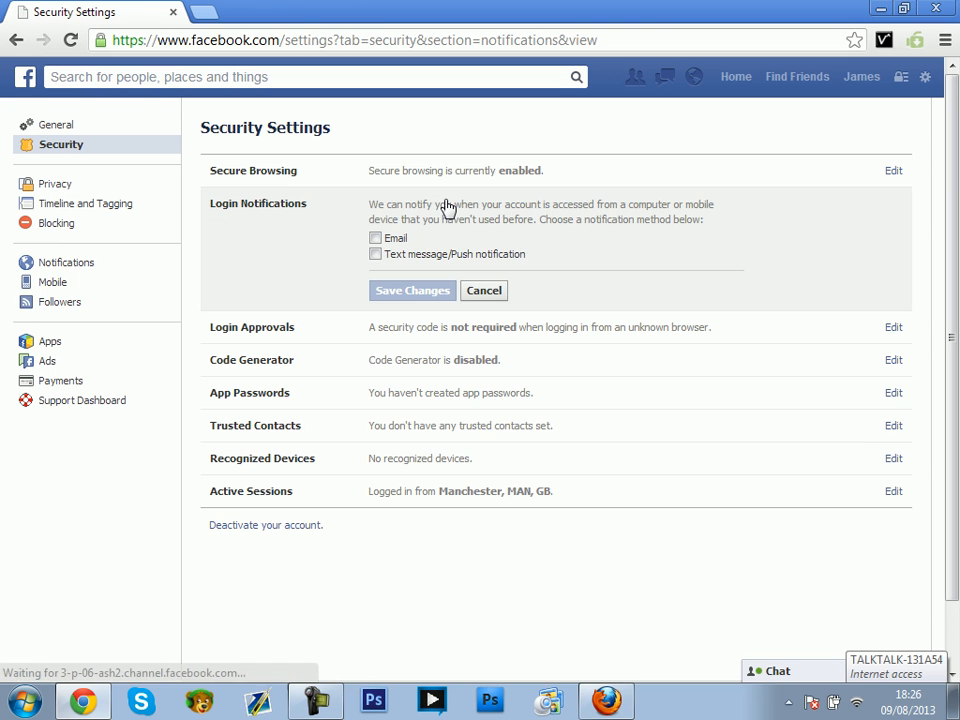
# Tick email and text notifications, decline adding a phone, and discard them for Login Approvals
pyautogui.click(375, 239)
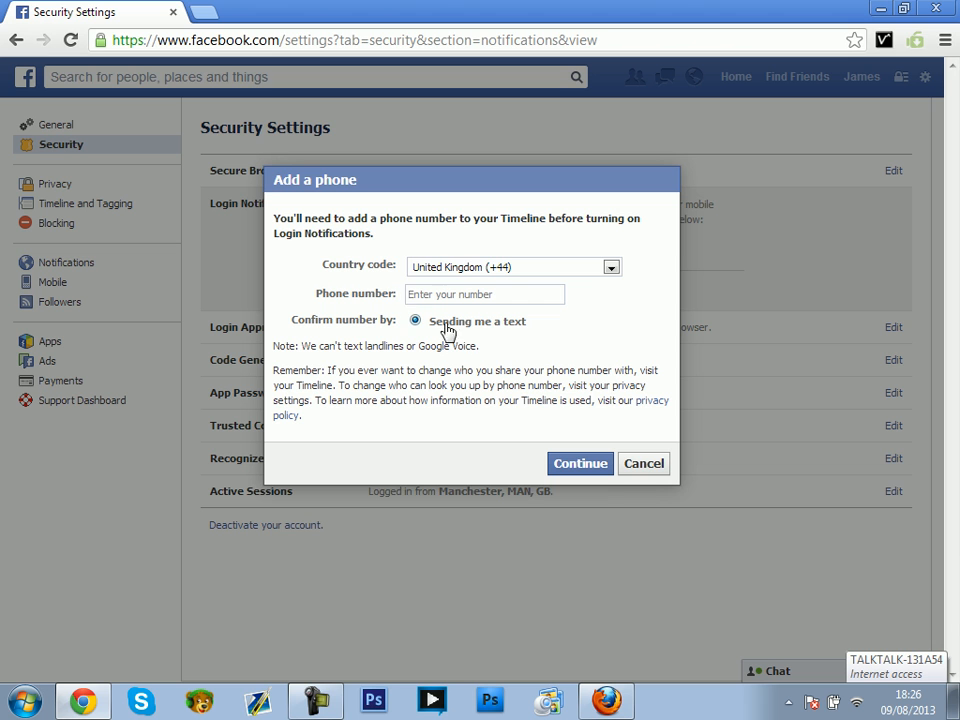
pyautogui.click(645, 463)
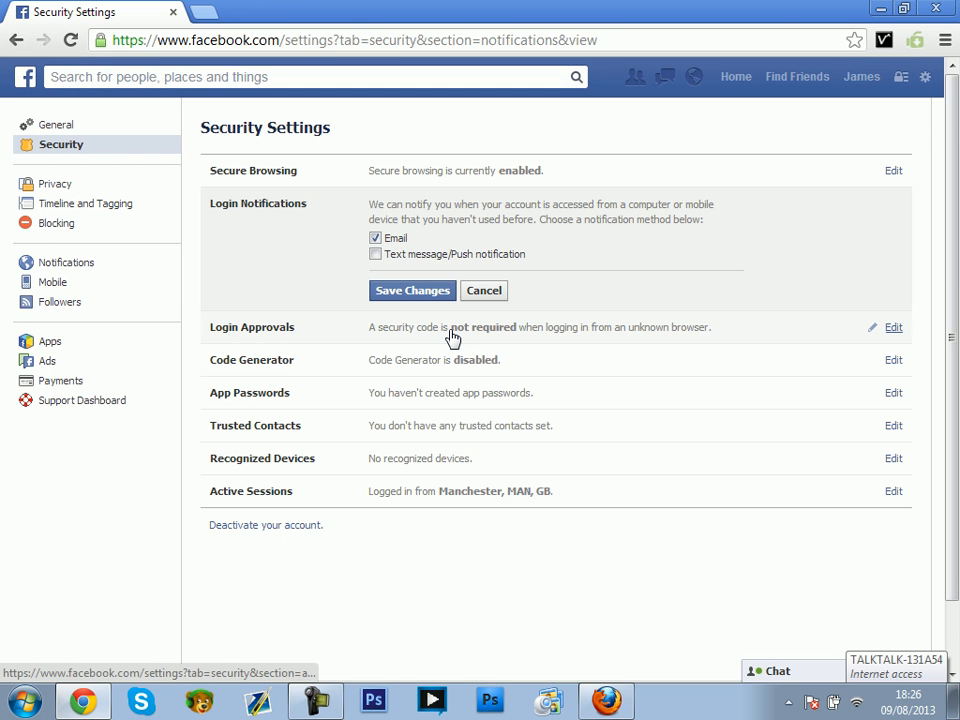
pyautogui.click(452, 334)
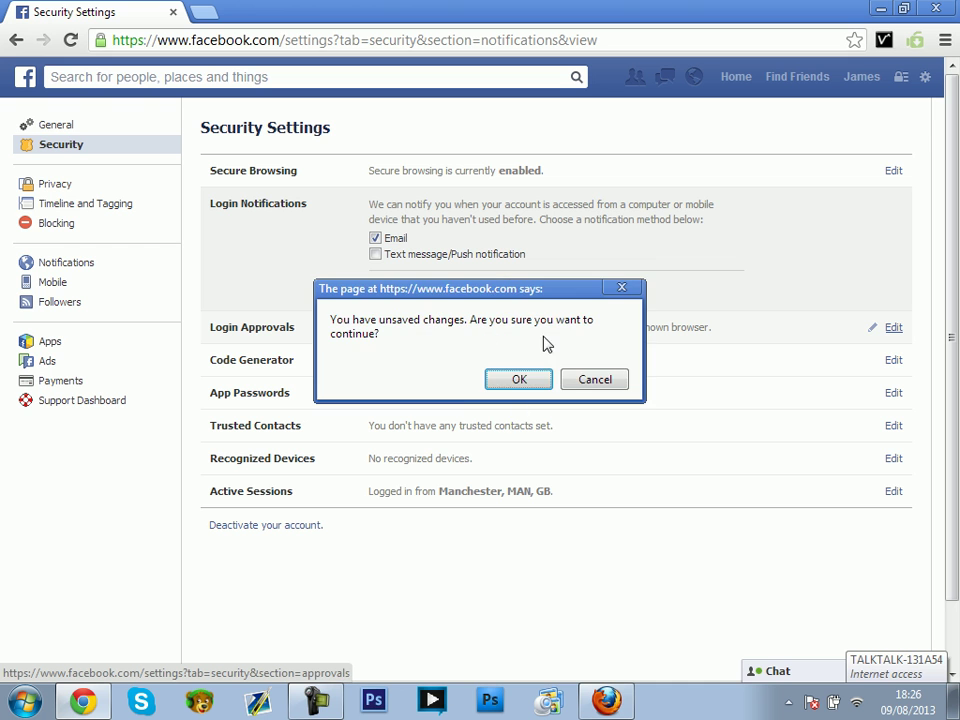
pyautogui.click(519, 379)
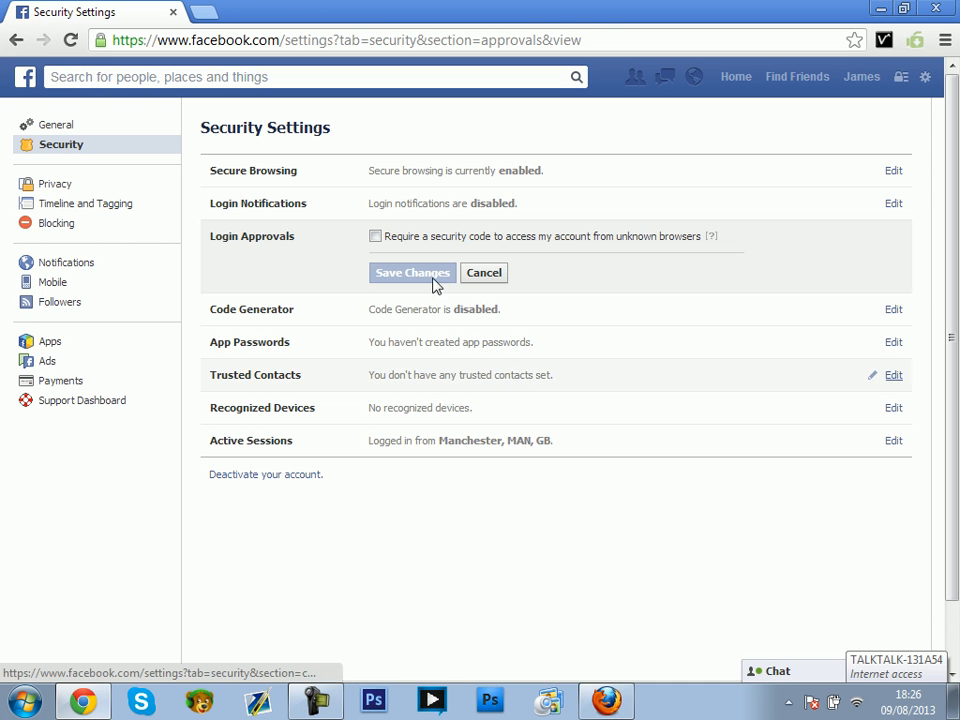
# Enable login approvals, start setup with the Other phone type, then cancel at code delivery
pyautogui.click(375, 236)
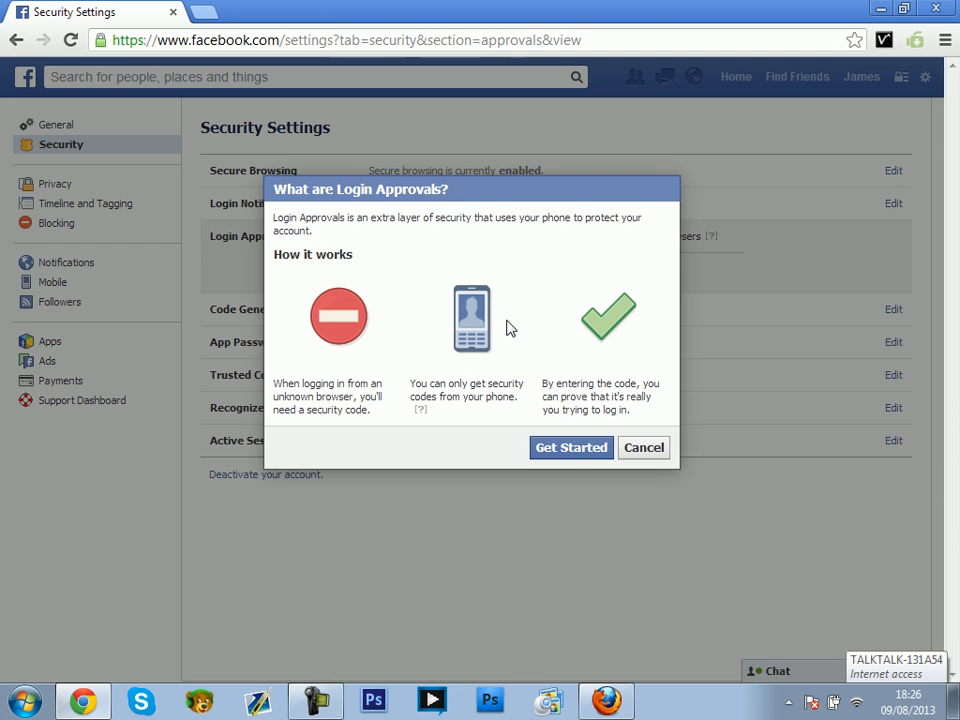
pyautogui.click(571, 447)
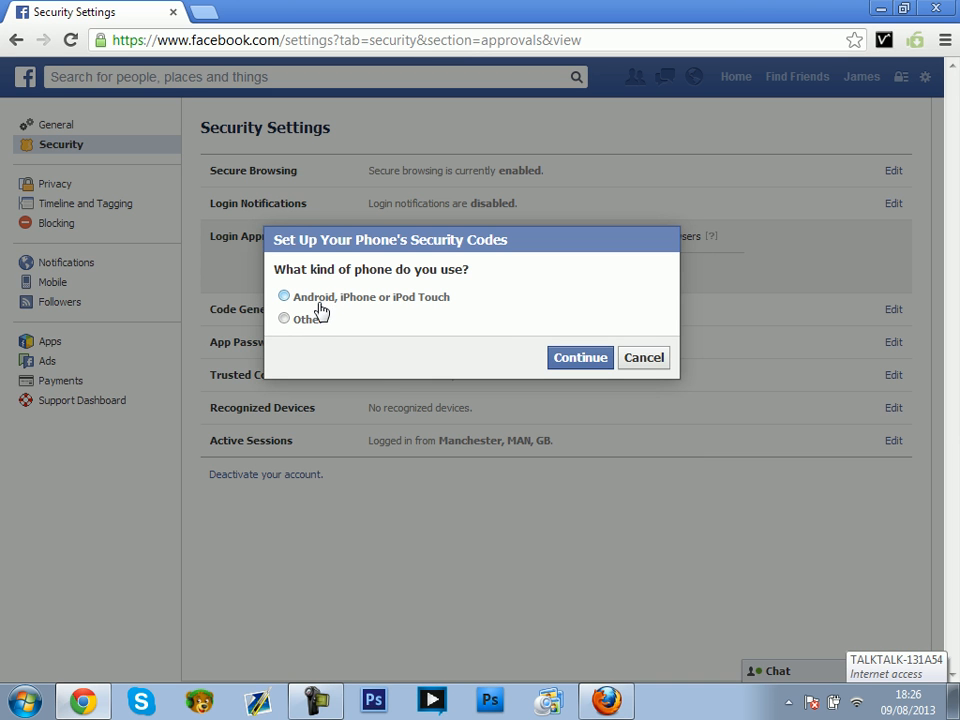
pyautogui.click(580, 358)
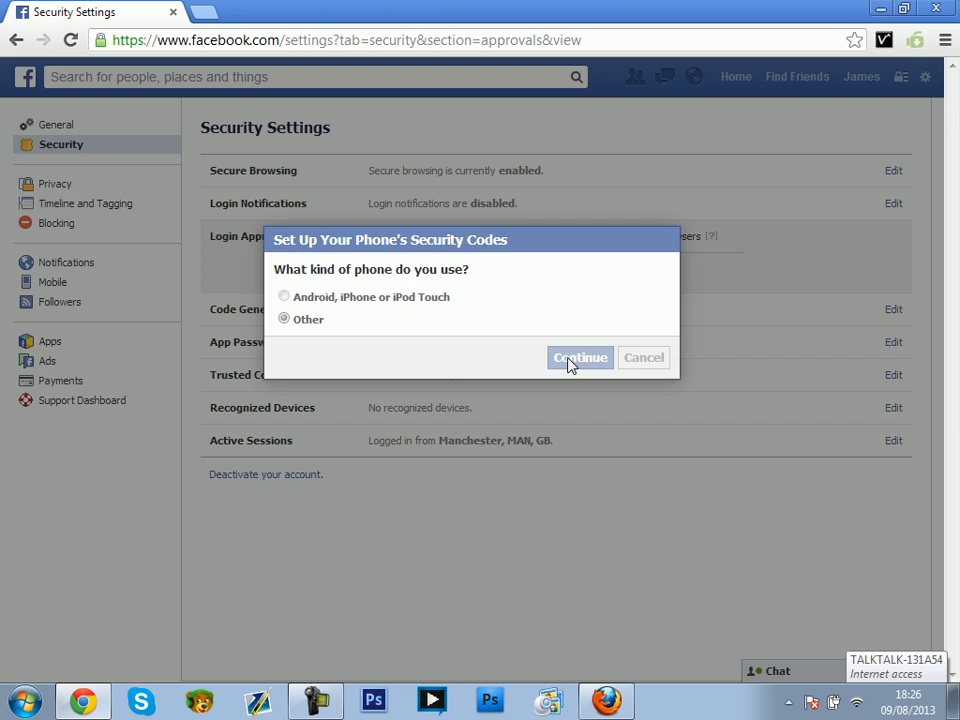
pyautogui.click(645, 463)
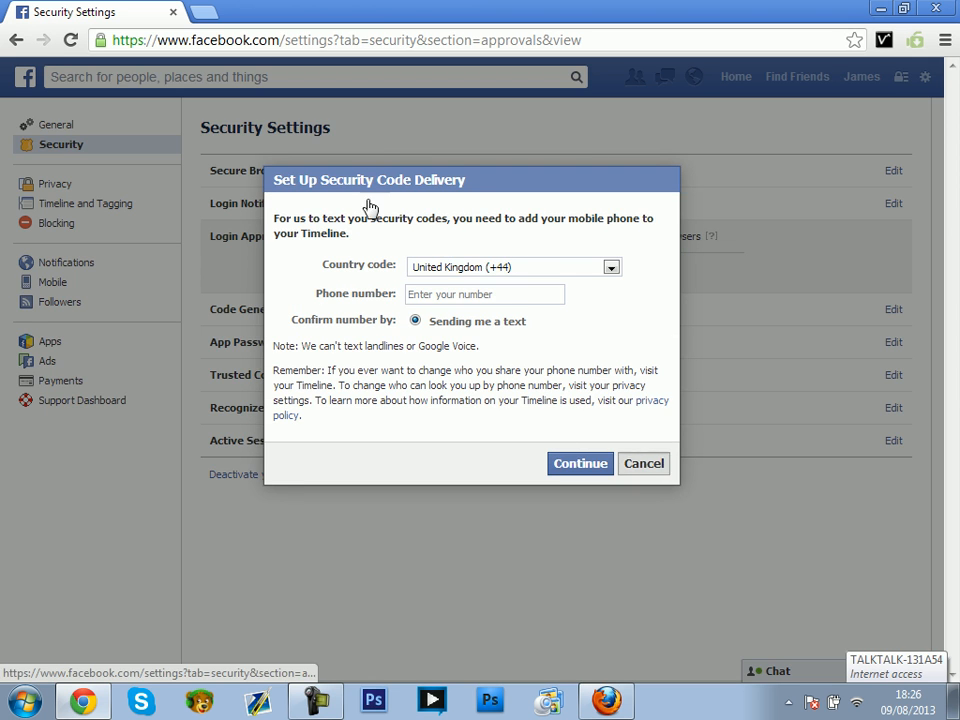
pyautogui.click(27, 77)
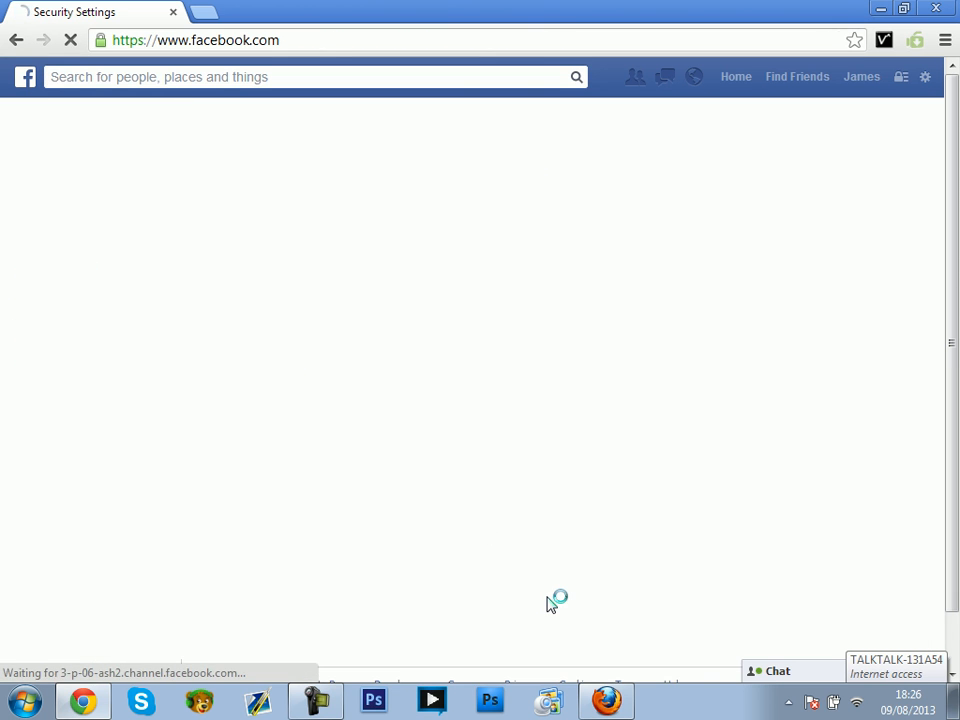